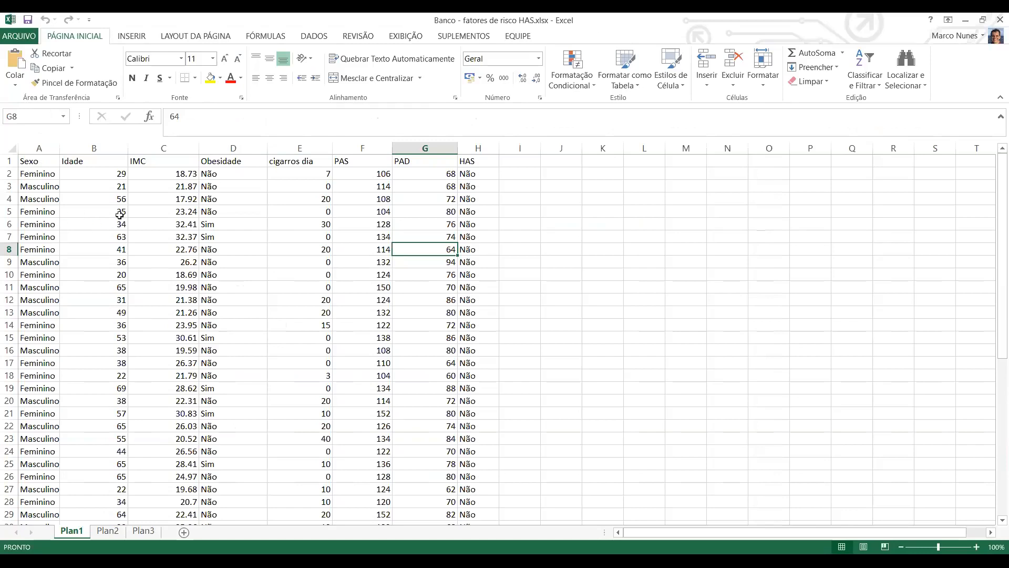
Review the column headers Idade, IMC, Obesidade, cigarros dia, PAS, PAD and HAS in the Plan1 data.
left_click(80, 162)
left_click(140, 164)
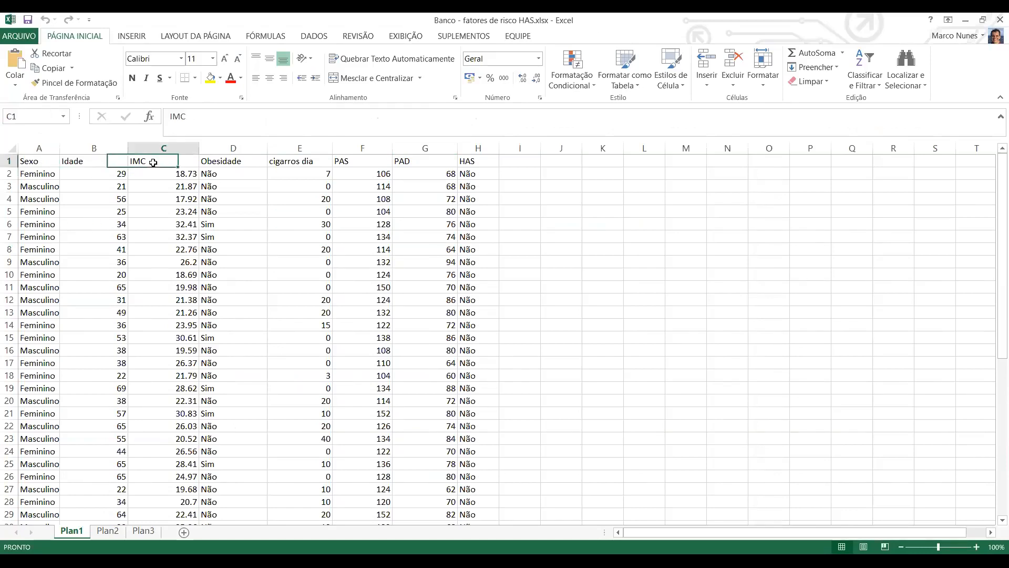
left_click(248, 163)
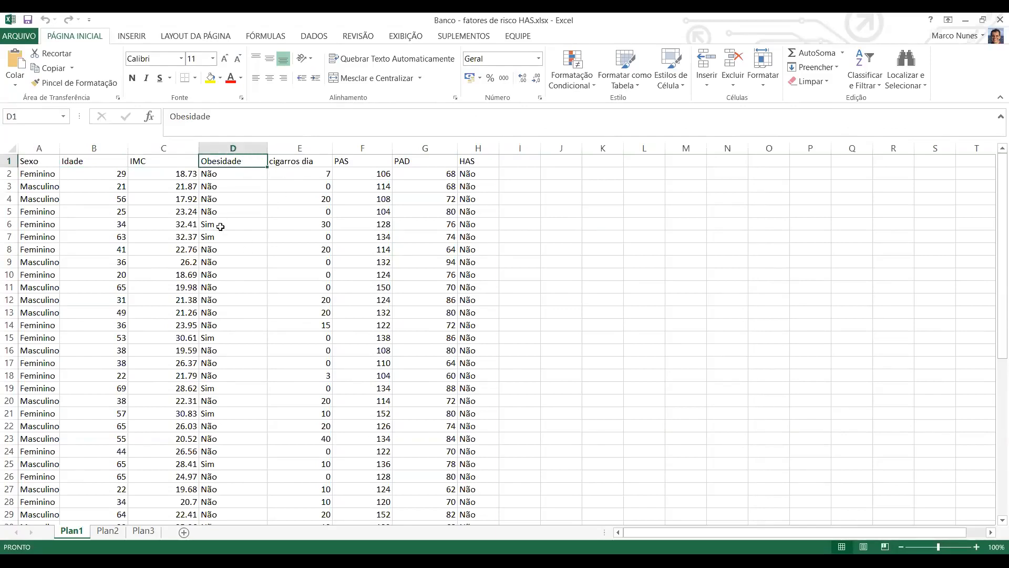
left_click(311, 165)
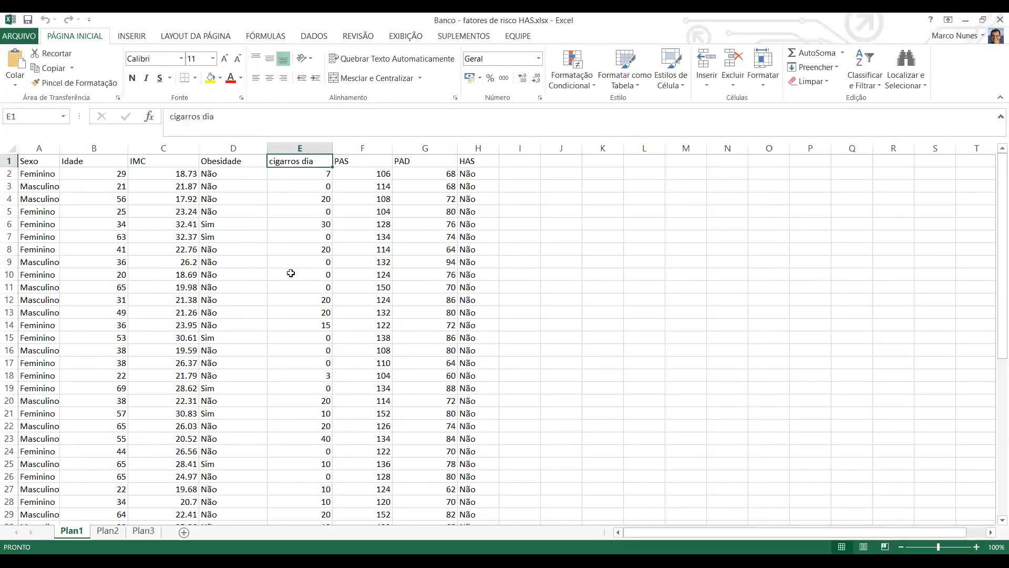
left_click(375, 158)
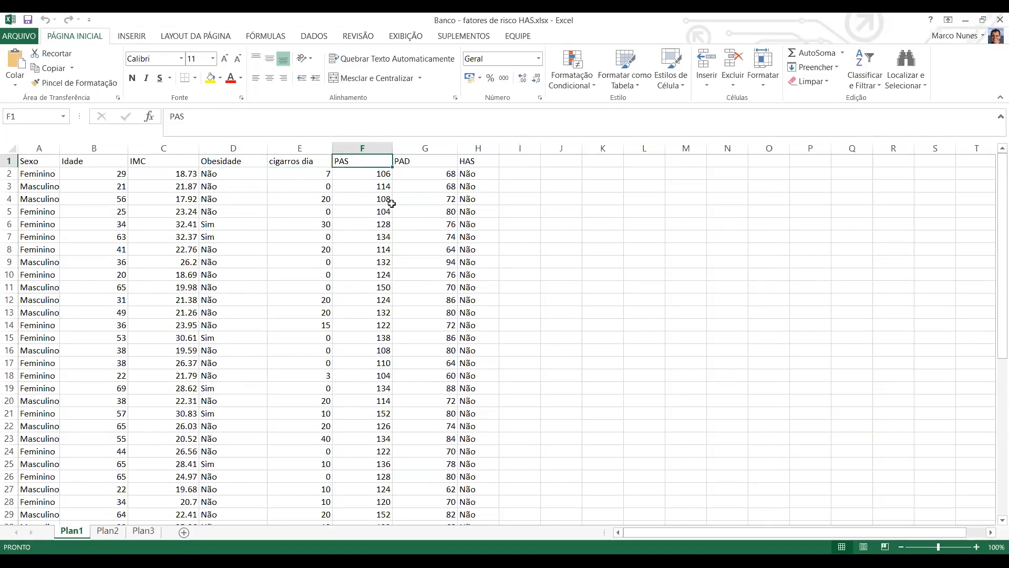
left_click(438, 160)
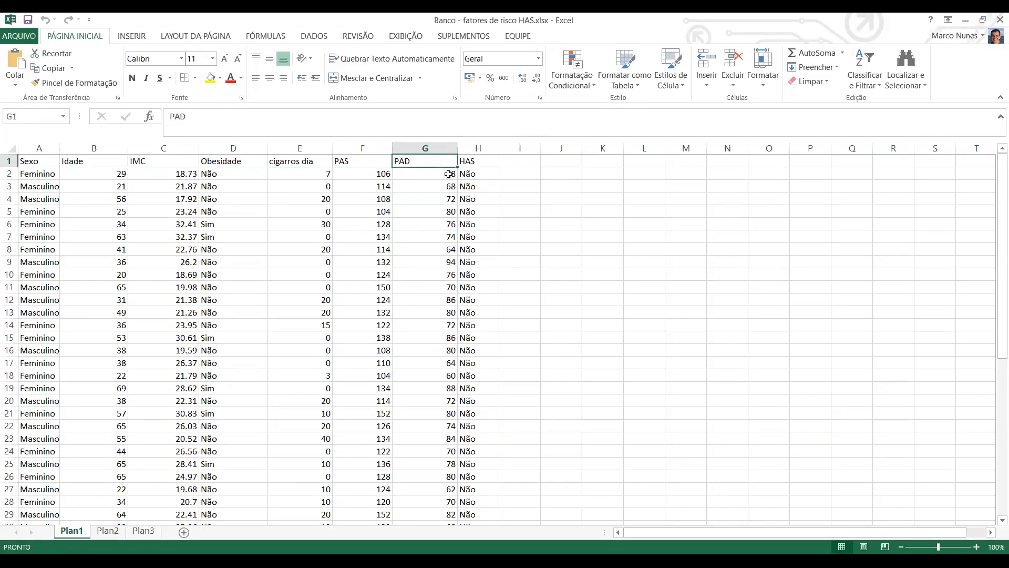
left_click(487, 161)
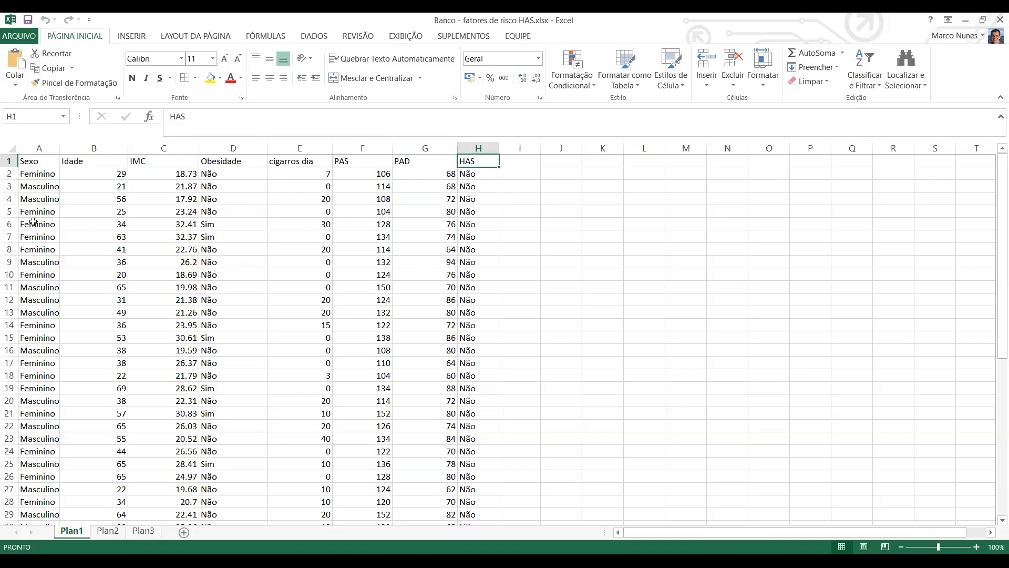
Create a pivot table from Plan1 range A1:H51 on a new worksheet, with Sexo as rows and the count of Sexo as values.
left_click(33, 222)
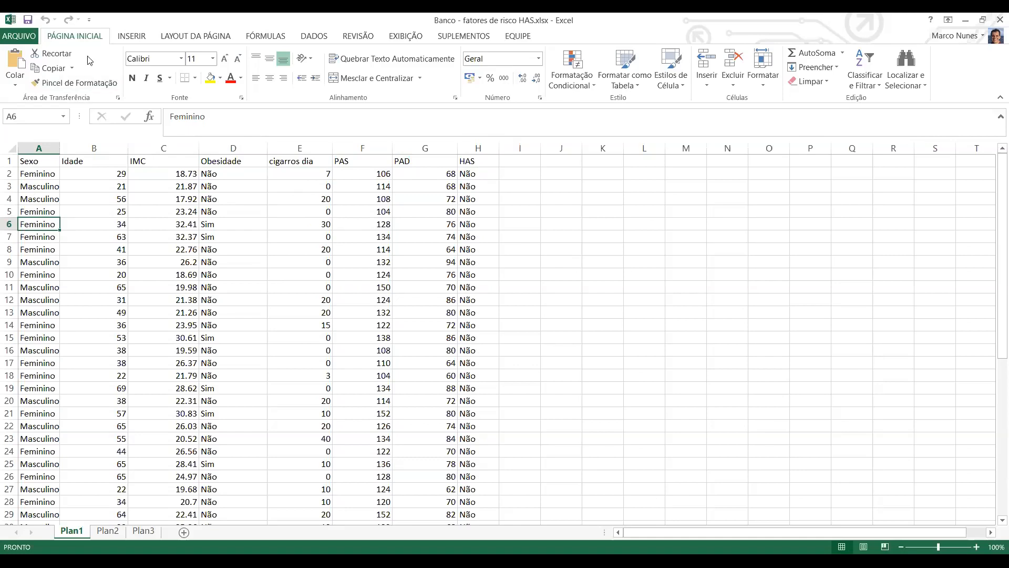
left_click(138, 37)
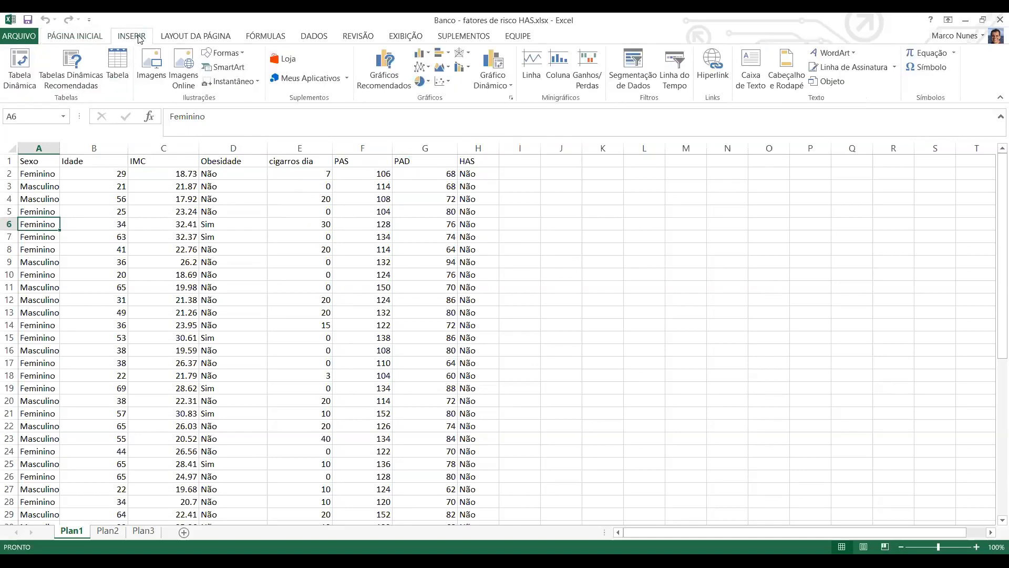
left_click(22, 59)
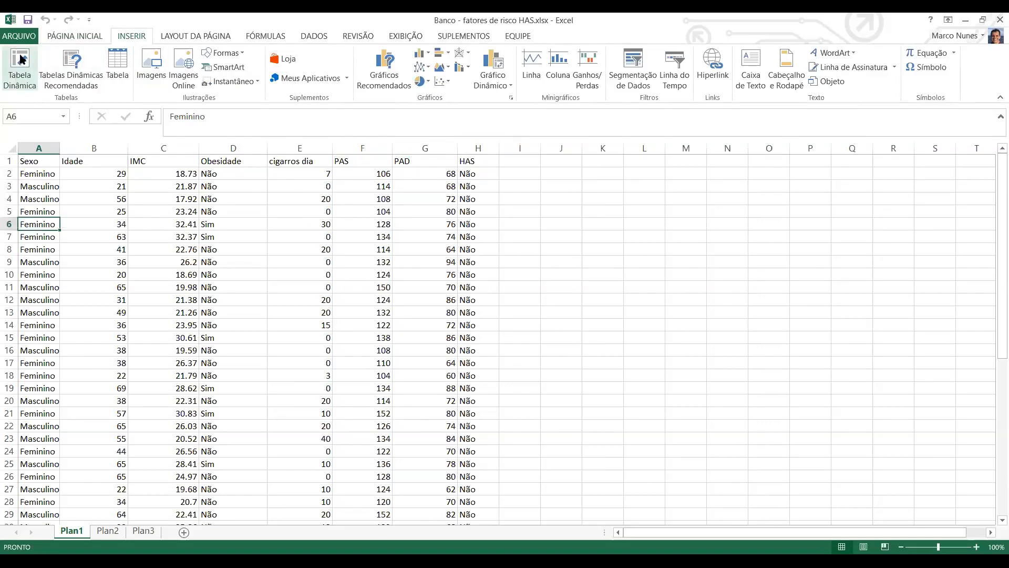
left_click(22, 62)
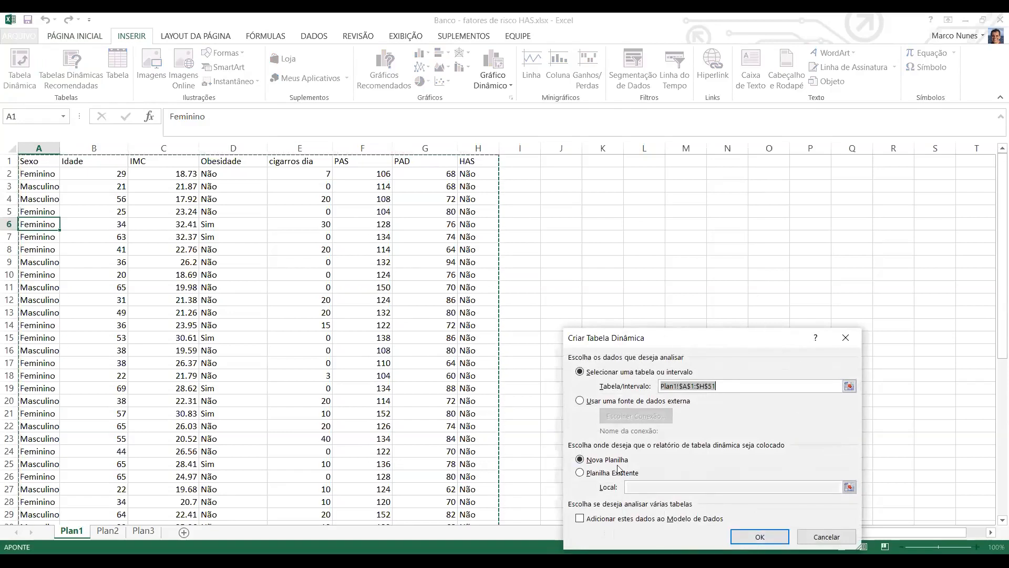
left_click(759, 536)
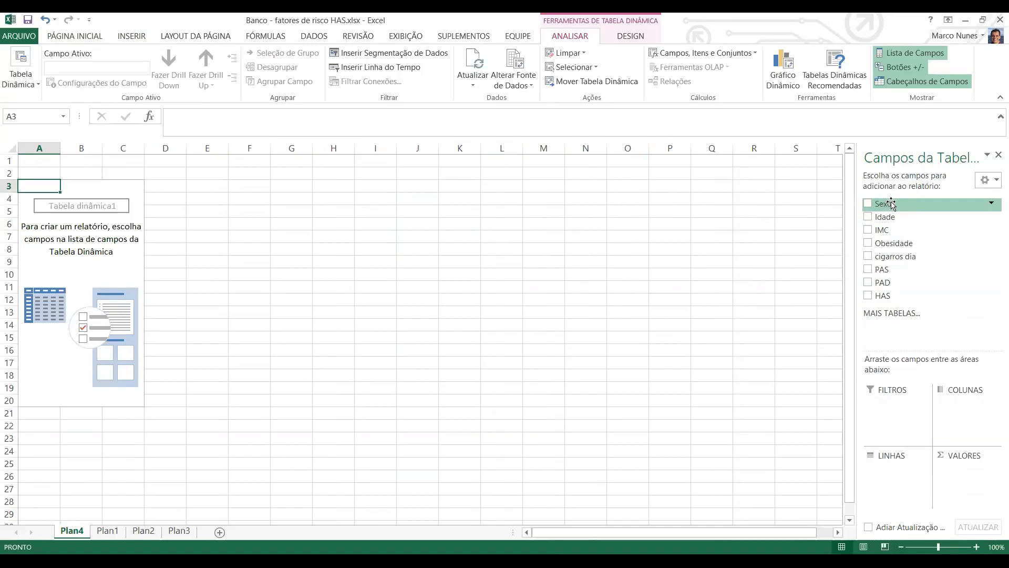
left_click_drag(891, 204, 892, 476)
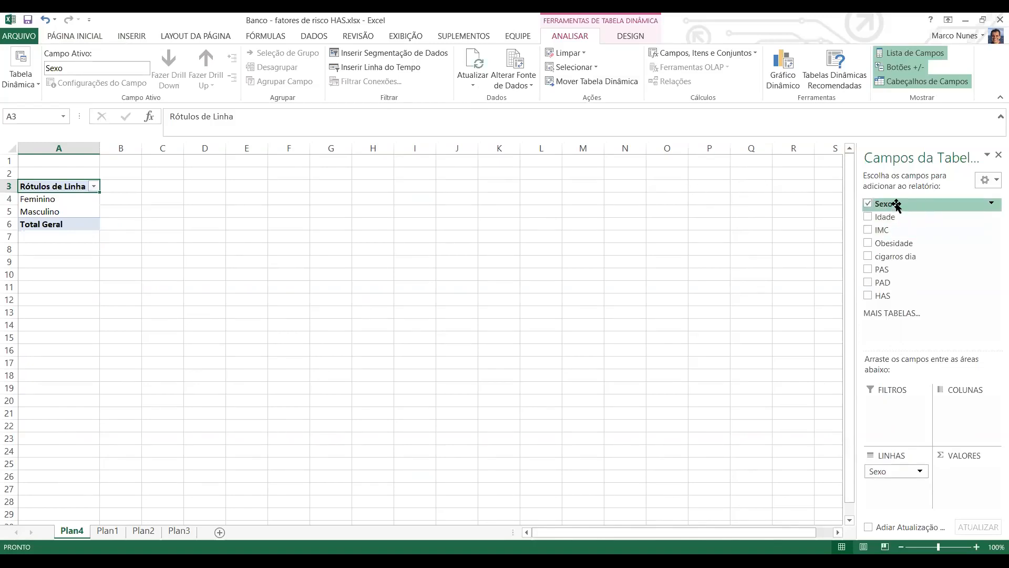
left_click_drag(897, 205, 964, 472)
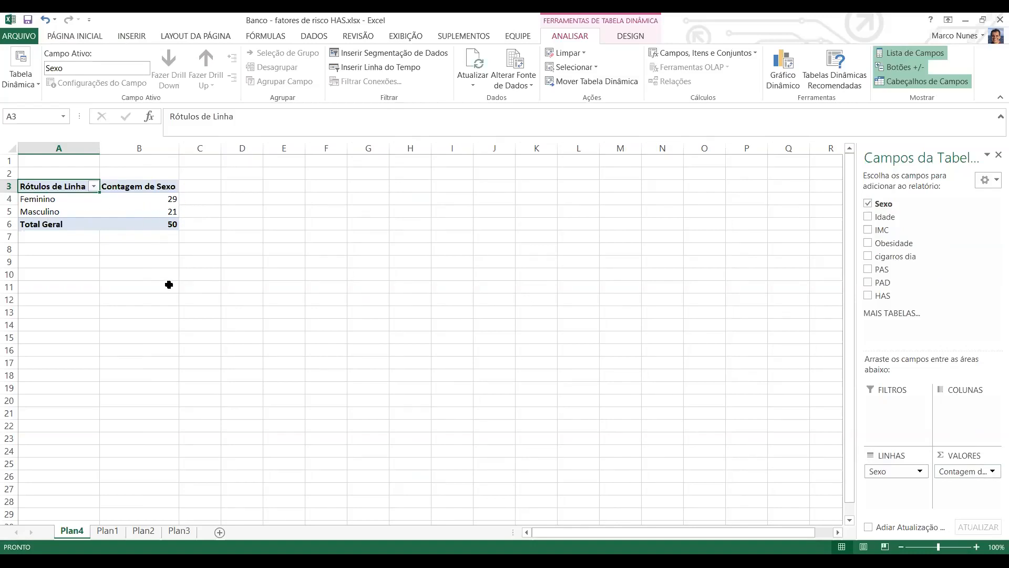
Copy the pivot table's Feminino and Masculino rows with their counts into Plan2 at A1 as values, and autofit column A.
left_click(37, 199)
left_click_drag(130, 205, 133, 209)
right_click(131, 212)
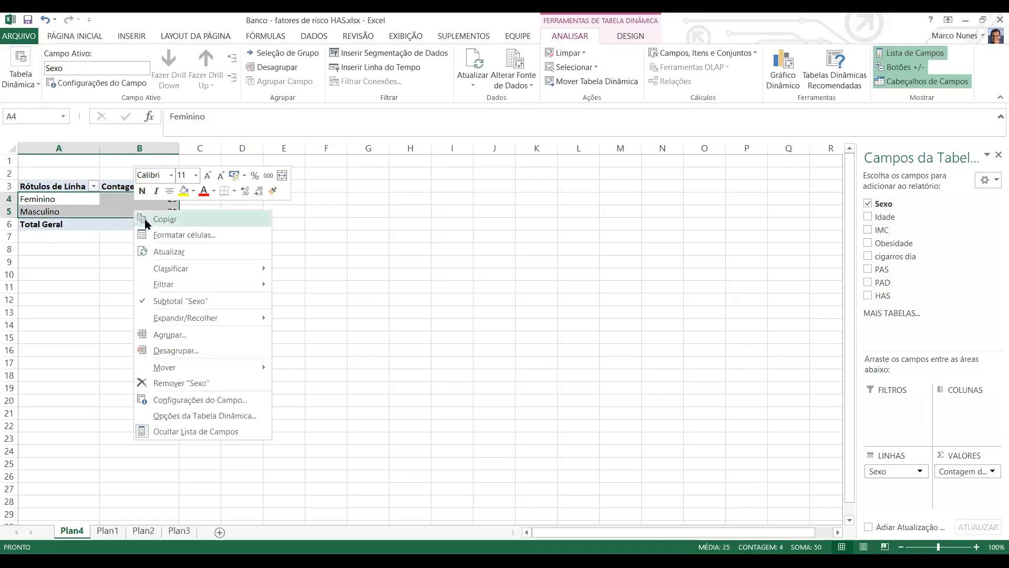
left_click(159, 220)
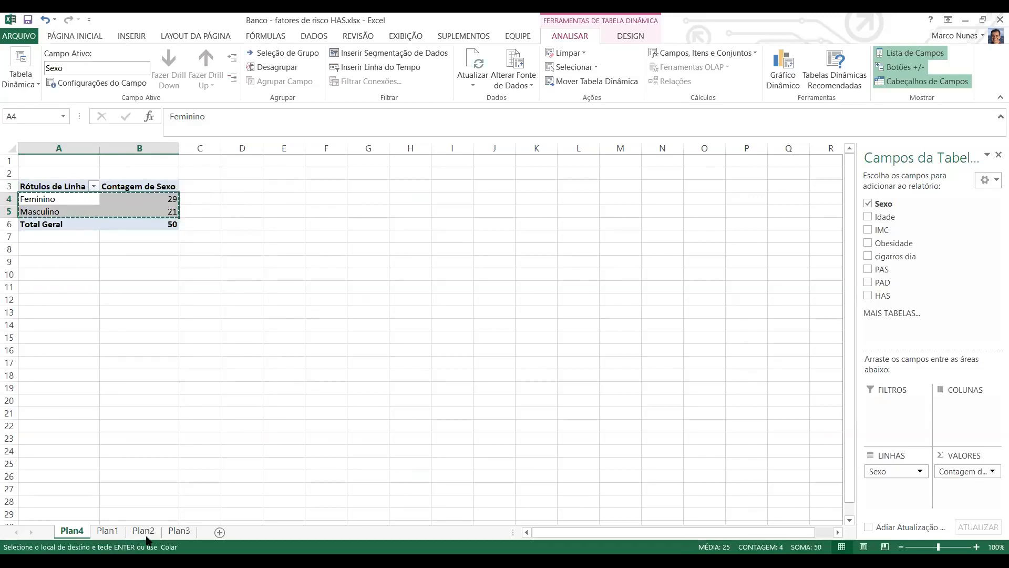
left_click(143, 531)
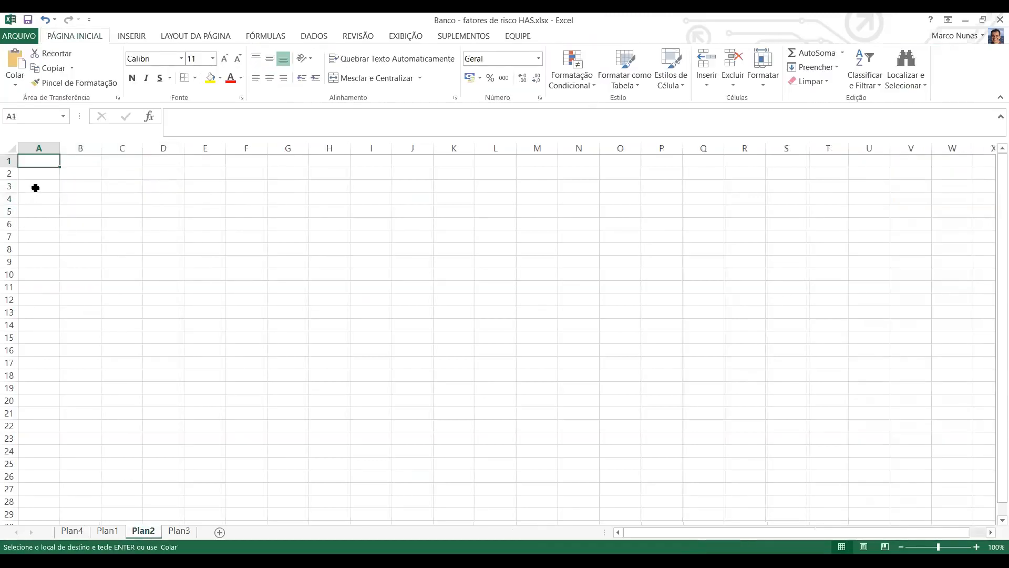
left_click(15, 89)
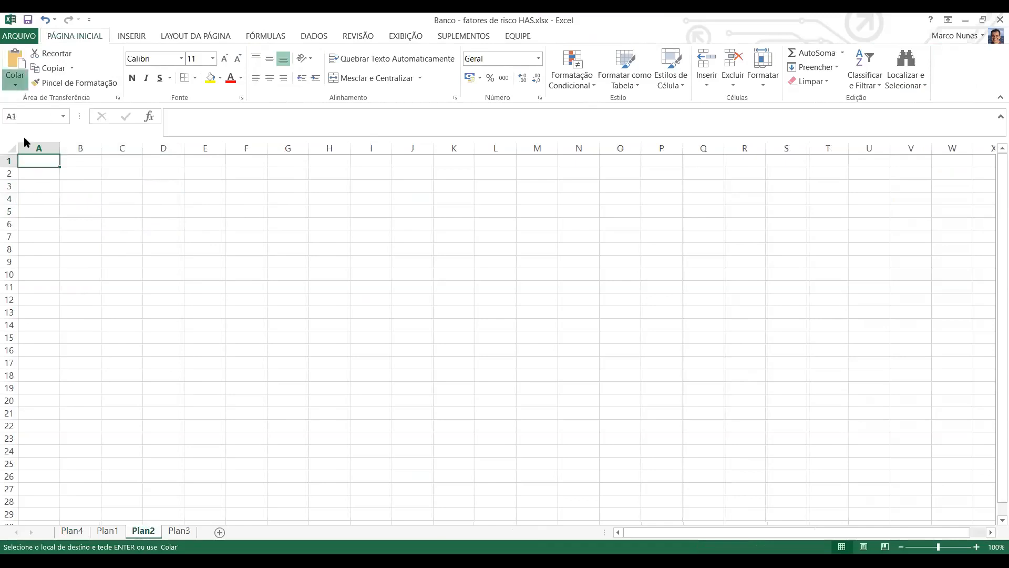
left_click(13, 169)
left_click(78, 271)
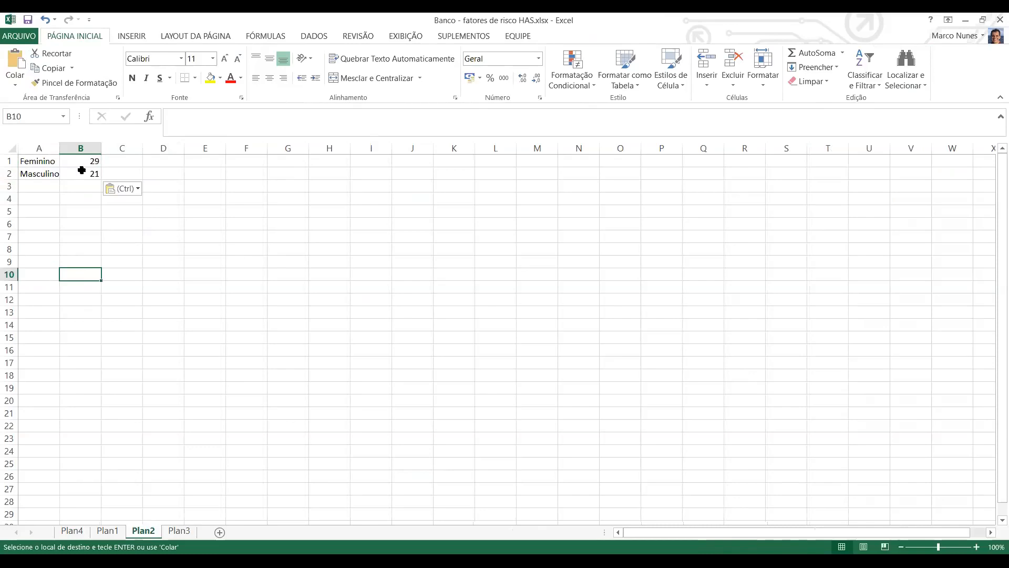
double_click(59, 151)
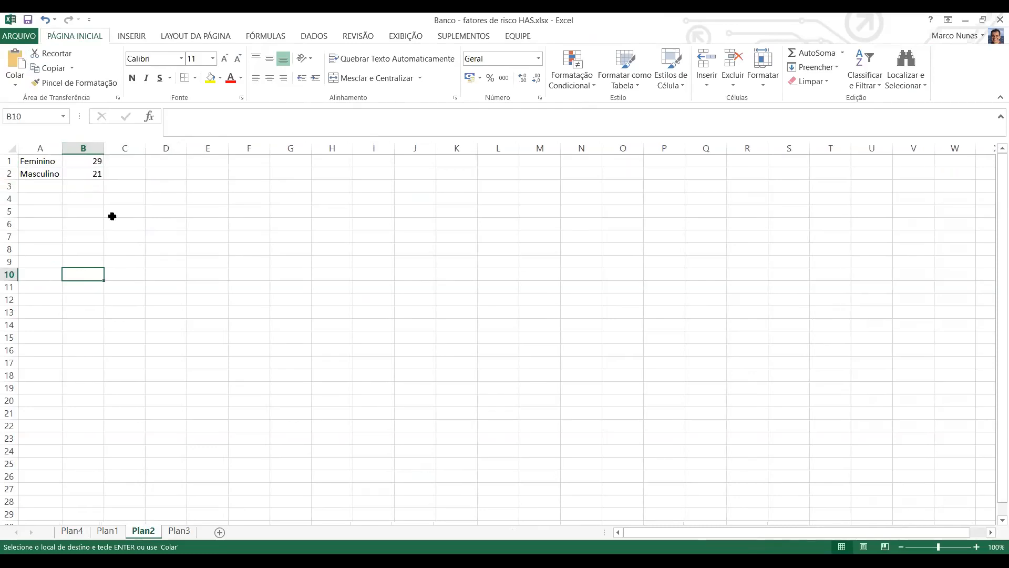
Insert a 2D clustered column chart from A1:B2 on Plan2 and remove its chart title.
left_click_drag(41, 162, 87, 174)
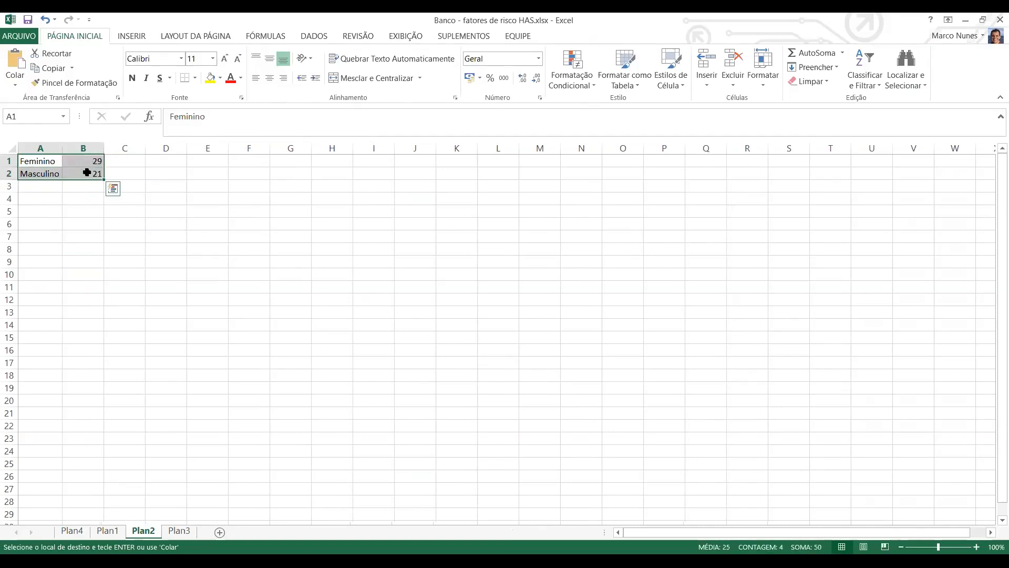
left_click(129, 38)
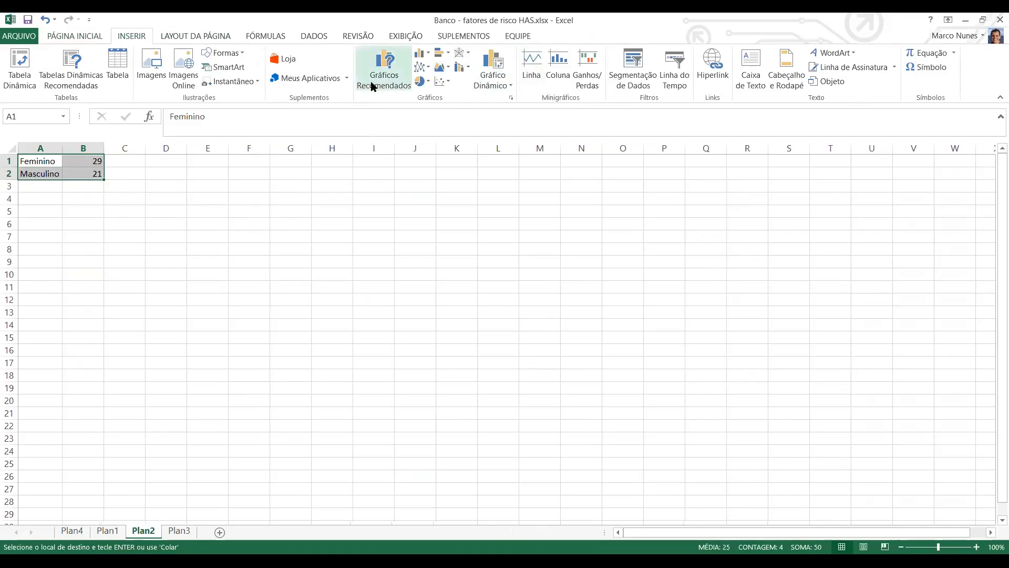
left_click(421, 53)
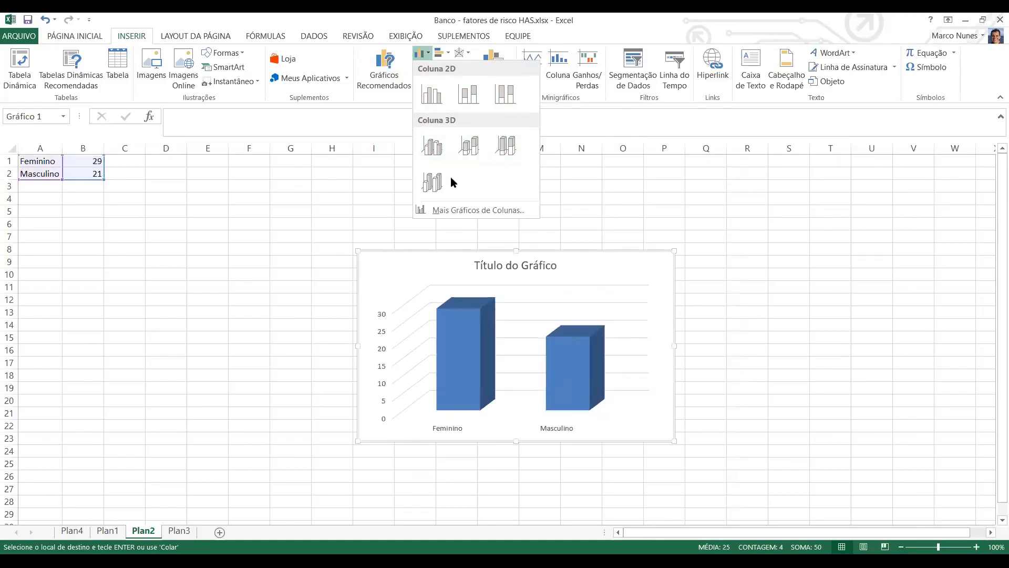
left_click(436, 95)
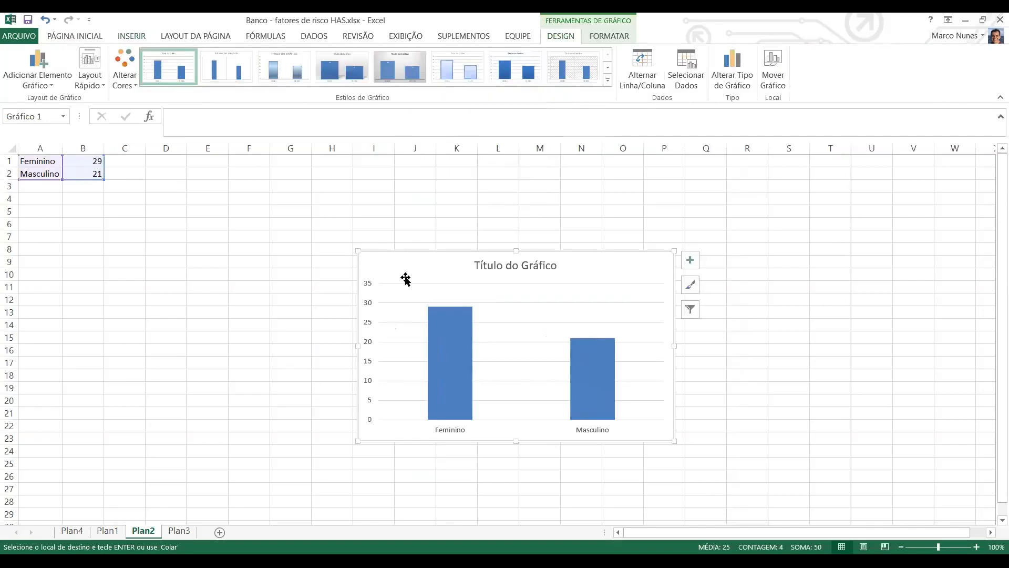
left_click(533, 262)
key("Delete")
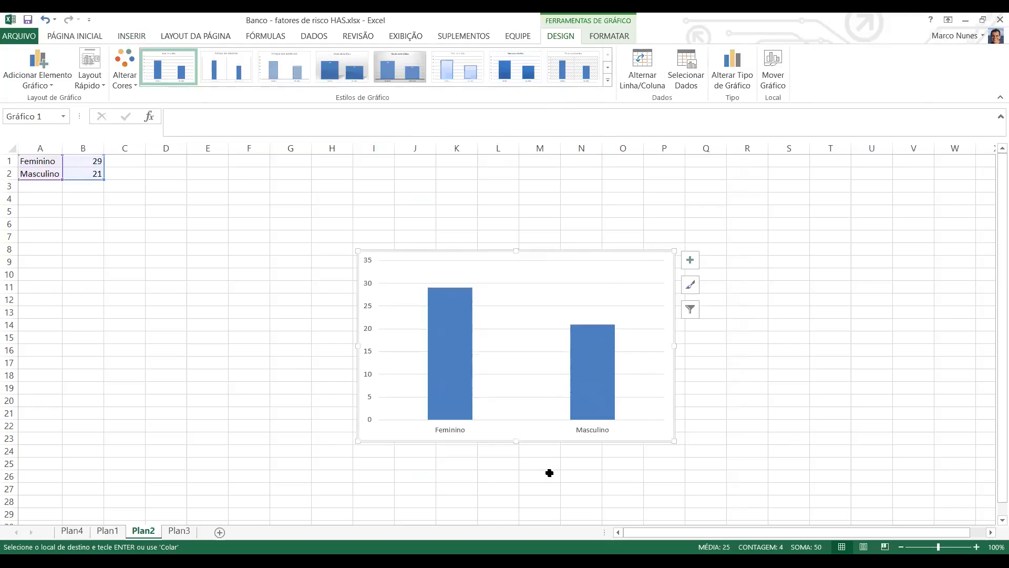
left_click(549, 473)
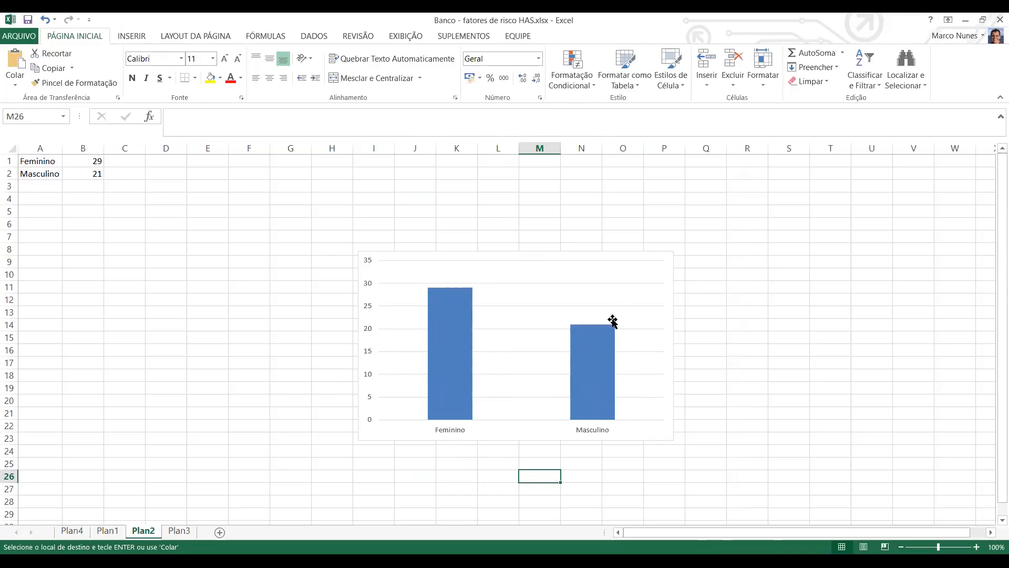
Delete the column chart from Plan2.
mouse_move(612, 339)
left_click(418, 257)
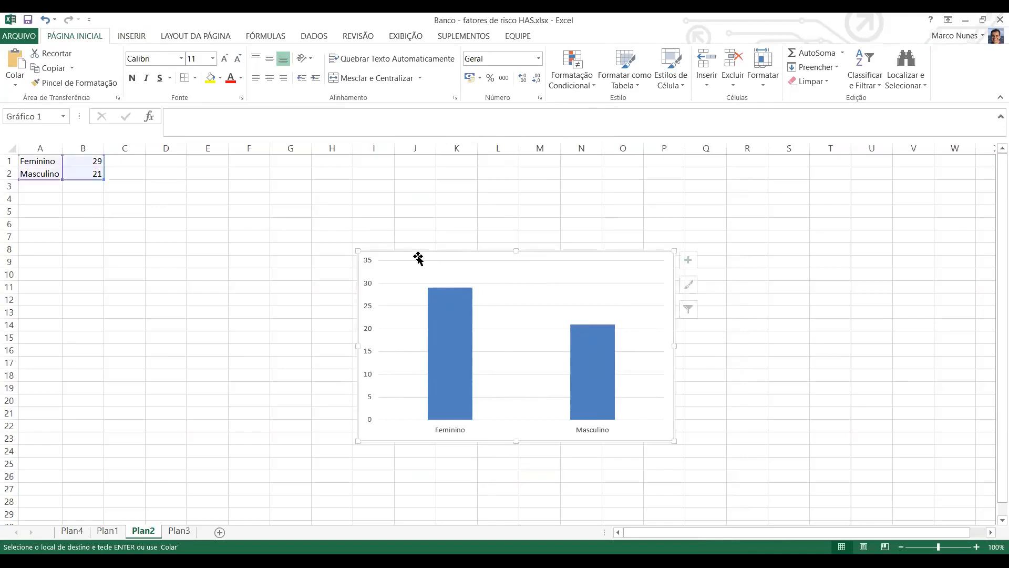
key("Delete")
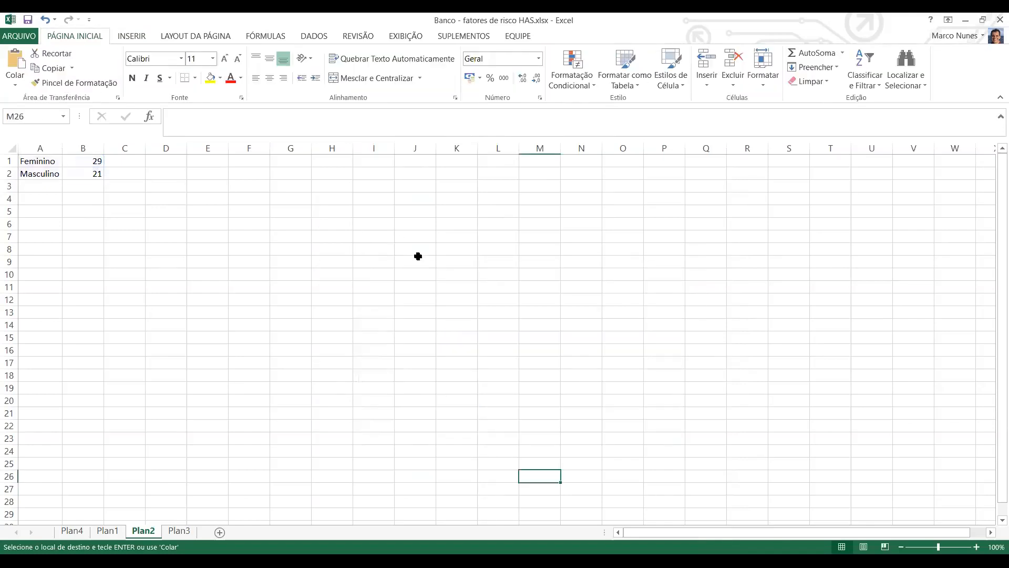
Insert a 2D clustered bar chart of A1:B2 without a title, and delete that chart.
left_click(53, 160)
left_click(74, 171, "shift")
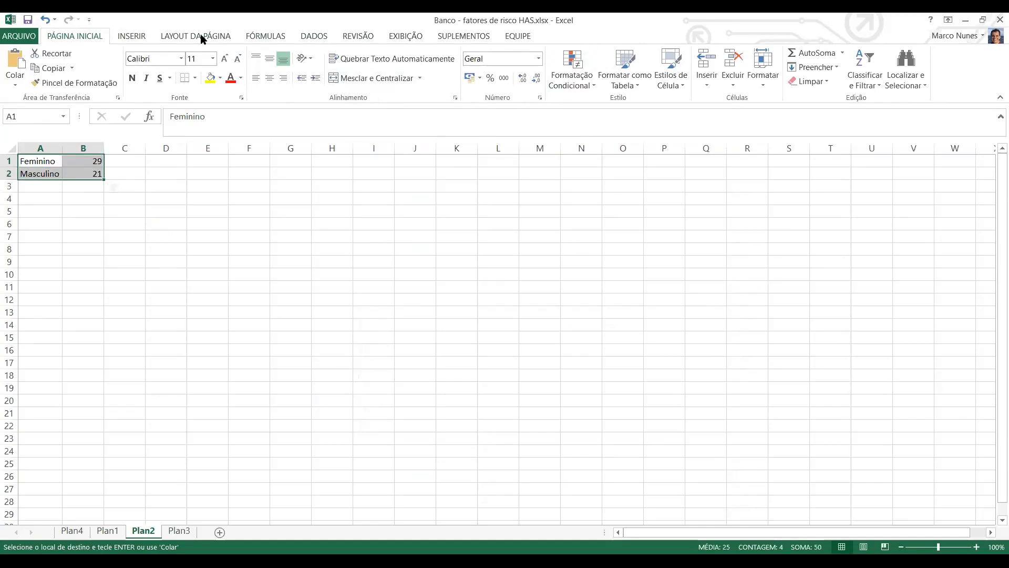
left_click(124, 39)
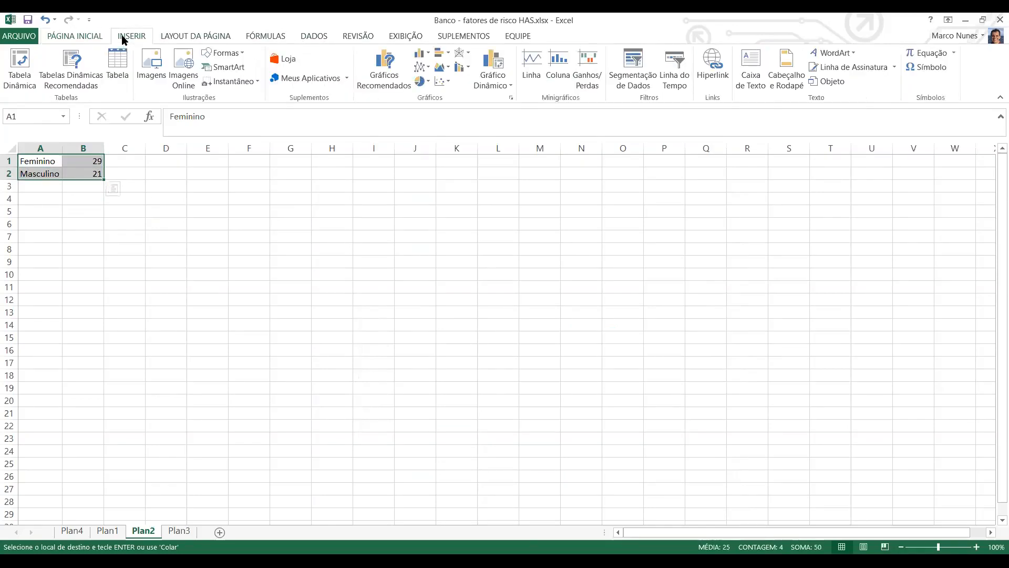
left_click(441, 54)
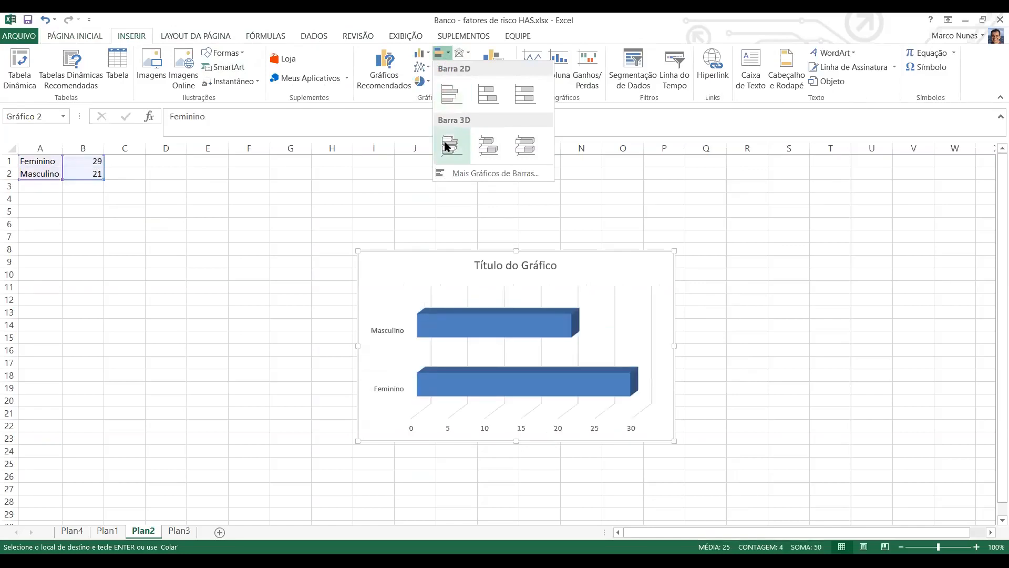
left_click(455, 90)
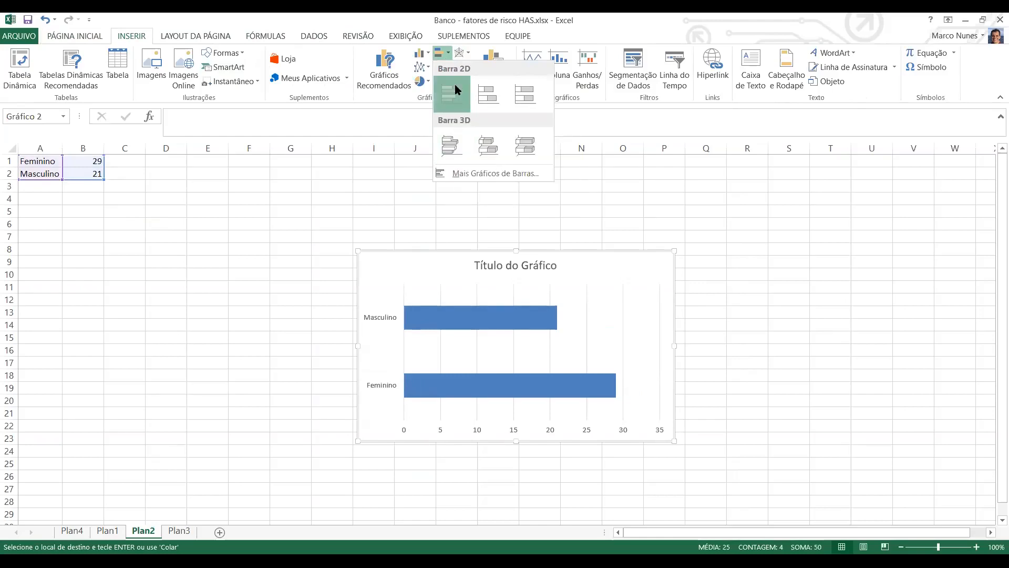
left_click(490, 267)
key("Delete")
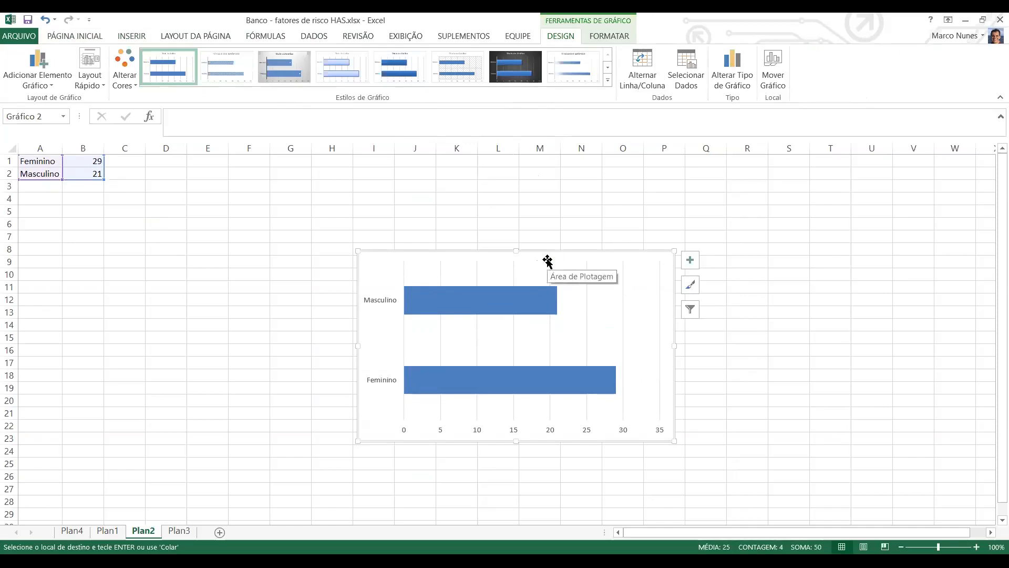
key("Delete")
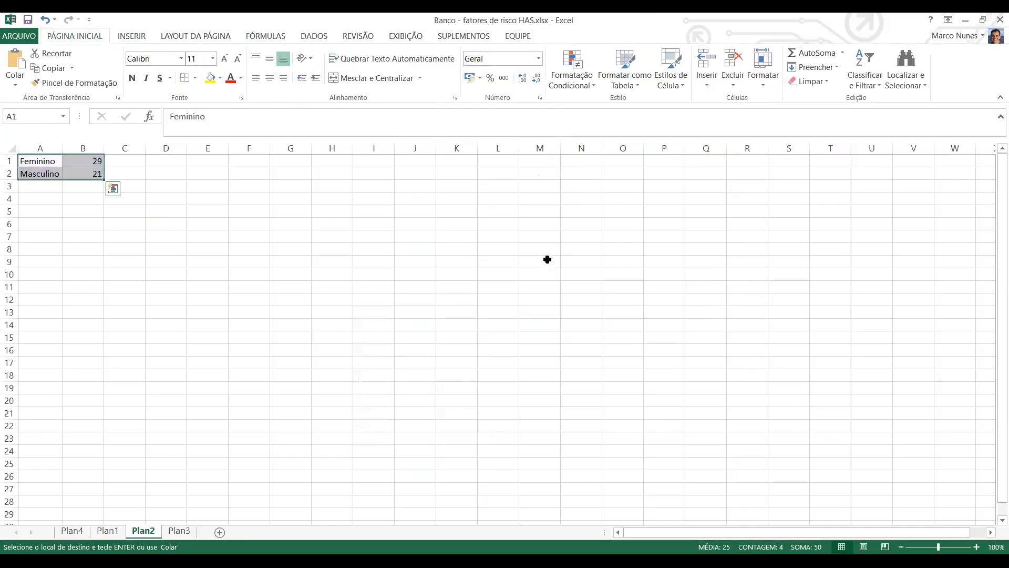
Total the Feminino and Masculino counts in B1:B2 with AutoSum, placing the sum in B3.
left_click_drag(83, 159, 79, 176)
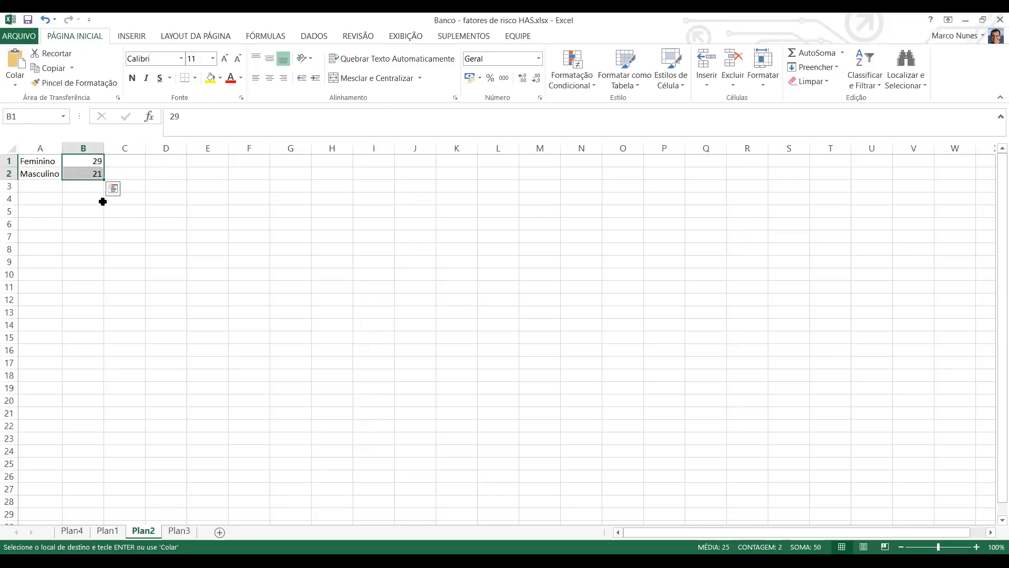
left_click(80, 187)
left_click_drag(85, 159, 85, 175)
left_click(823, 53)
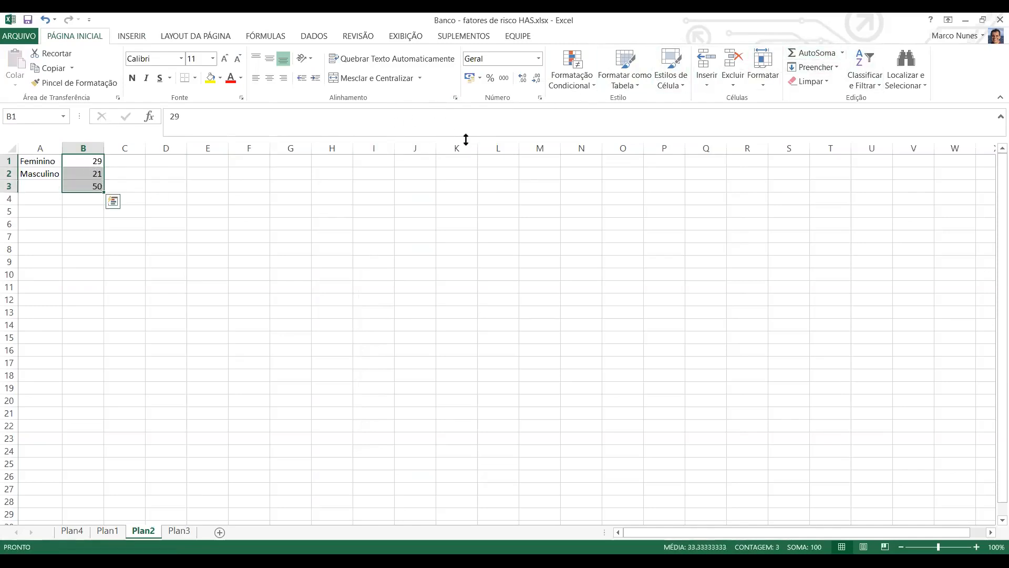
Label the sum in A3 as "total" and insert a new row above the data with the heading "sexo" in A1.
left_click(29, 185)
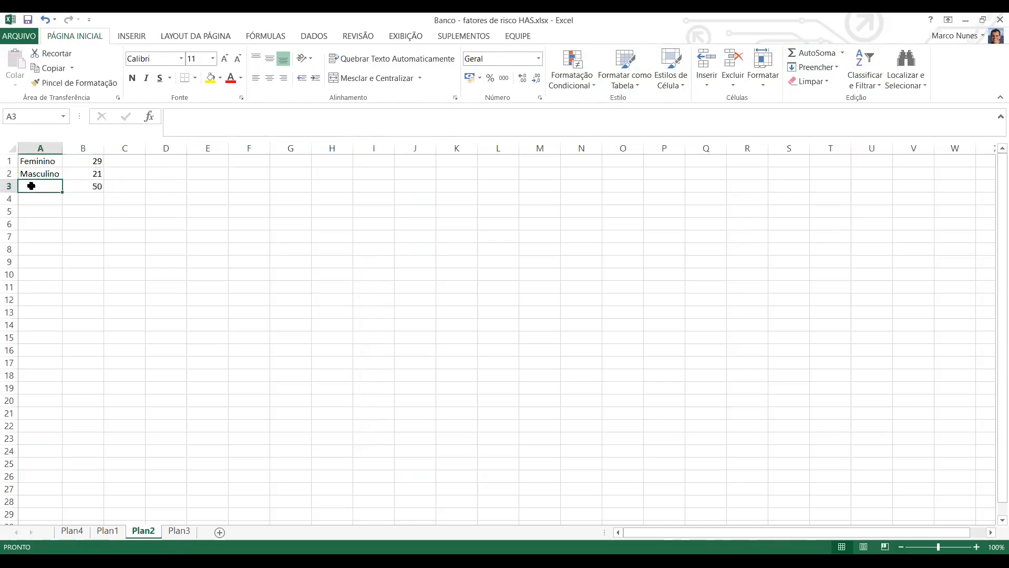
type("total")
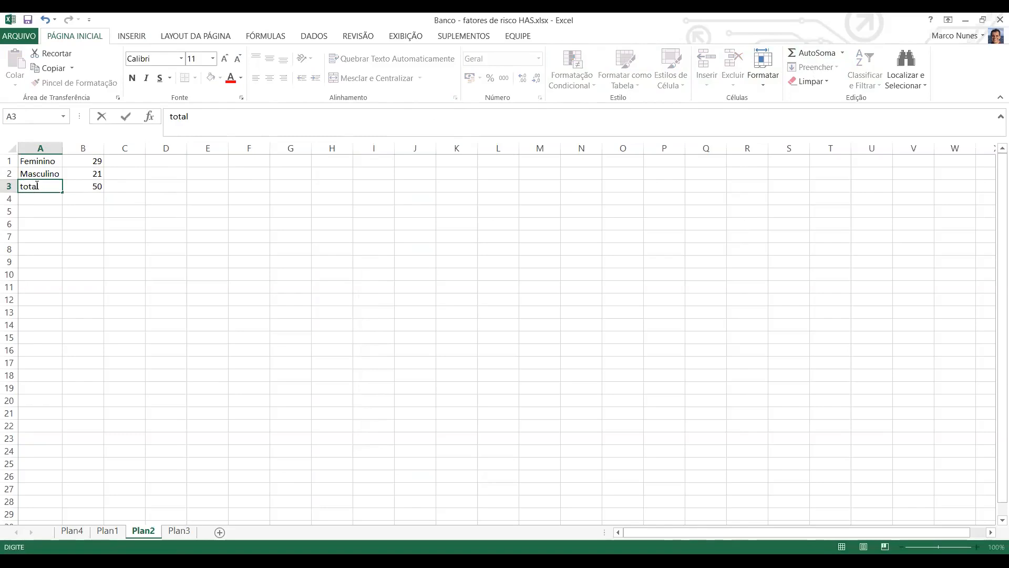
left_click(9, 161)
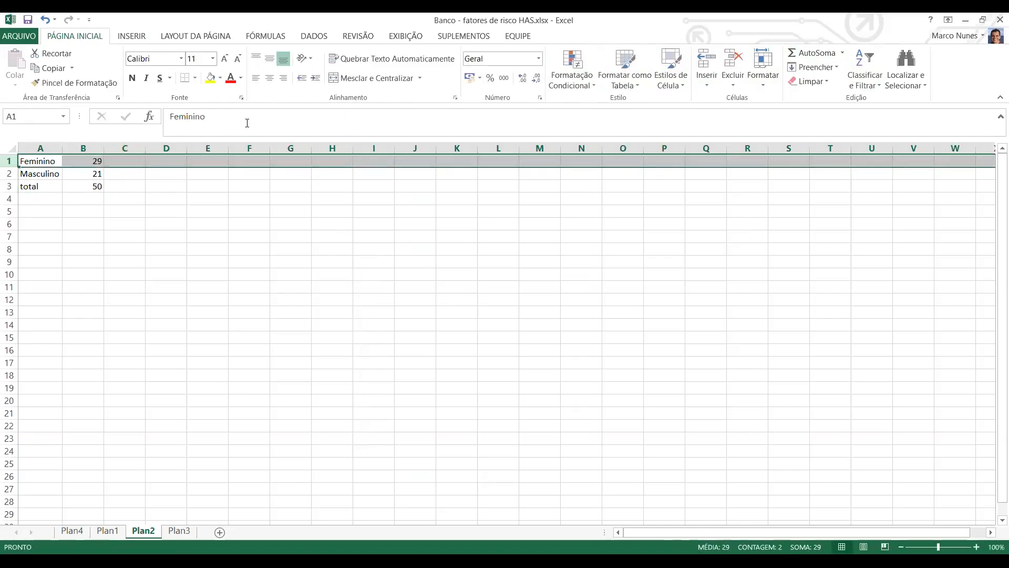
left_click(707, 62)
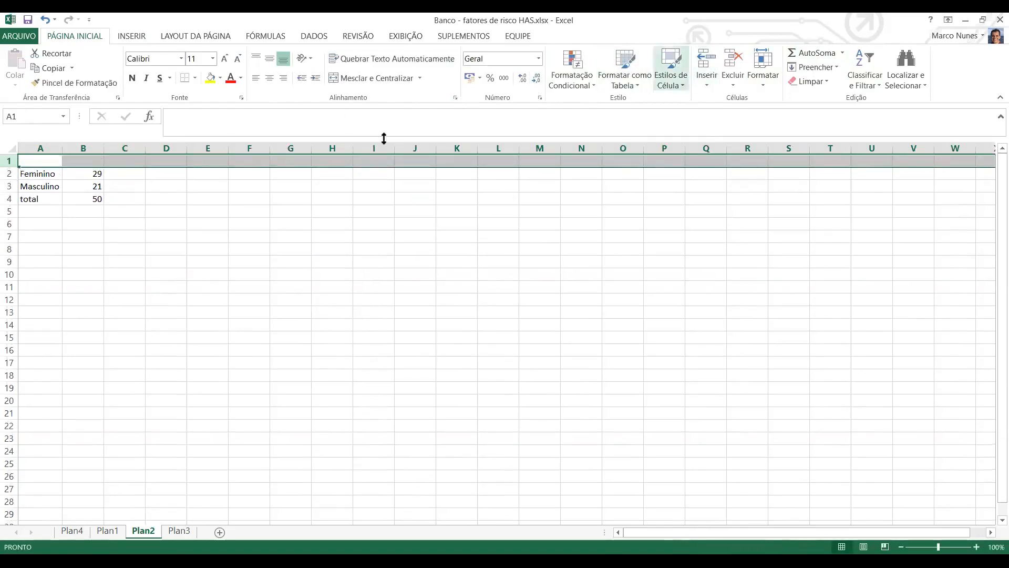
left_click(43, 159)
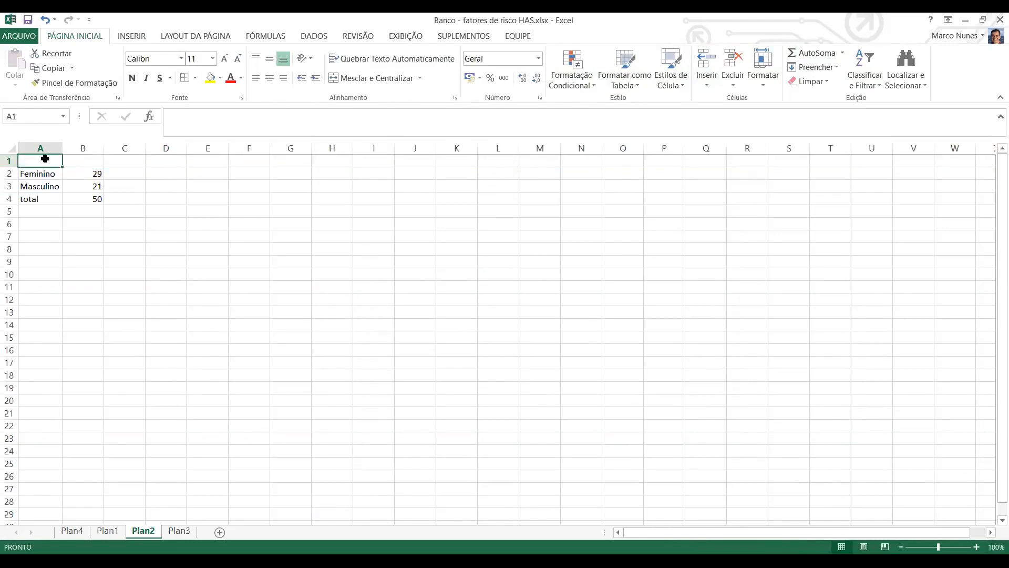
type("sexo")
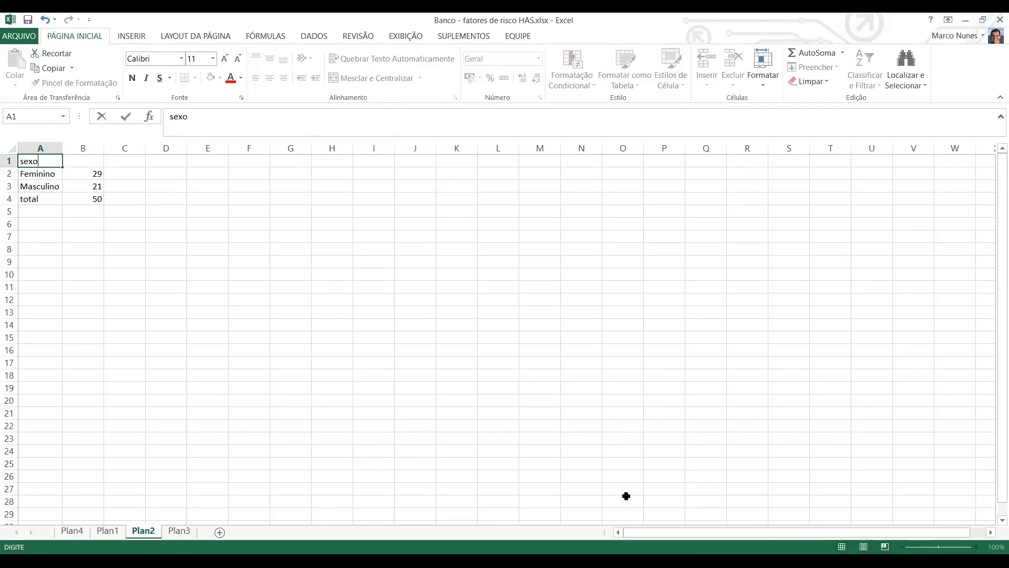
left_click_drag(263, 300, 290, 299)
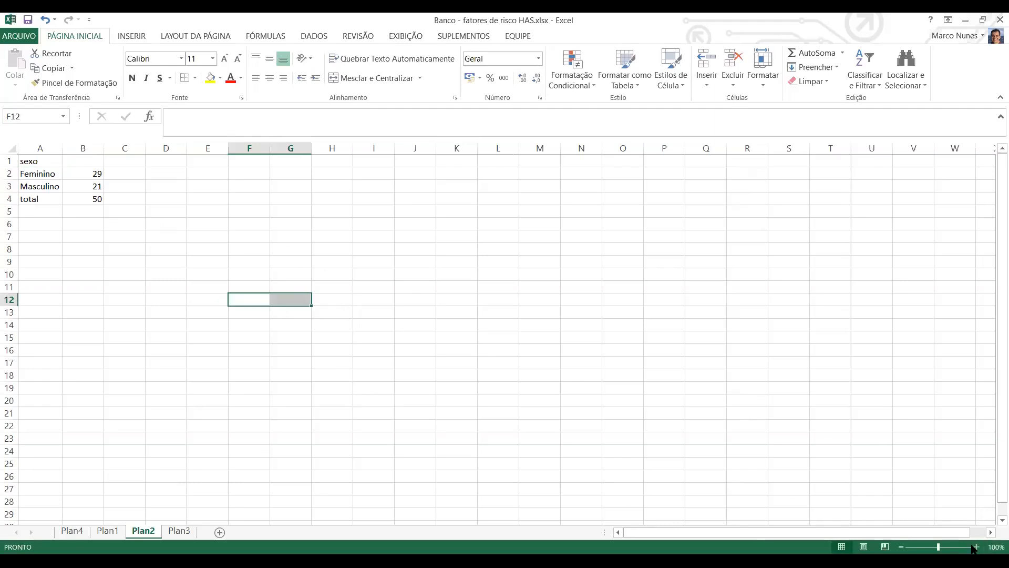
Enter the column headings "f abs" in B1 and "f rel" in C1 of the frequency table.
left_click(976, 547)
left_click(976, 547)
left_click(976, 547)
left_click(976, 547)
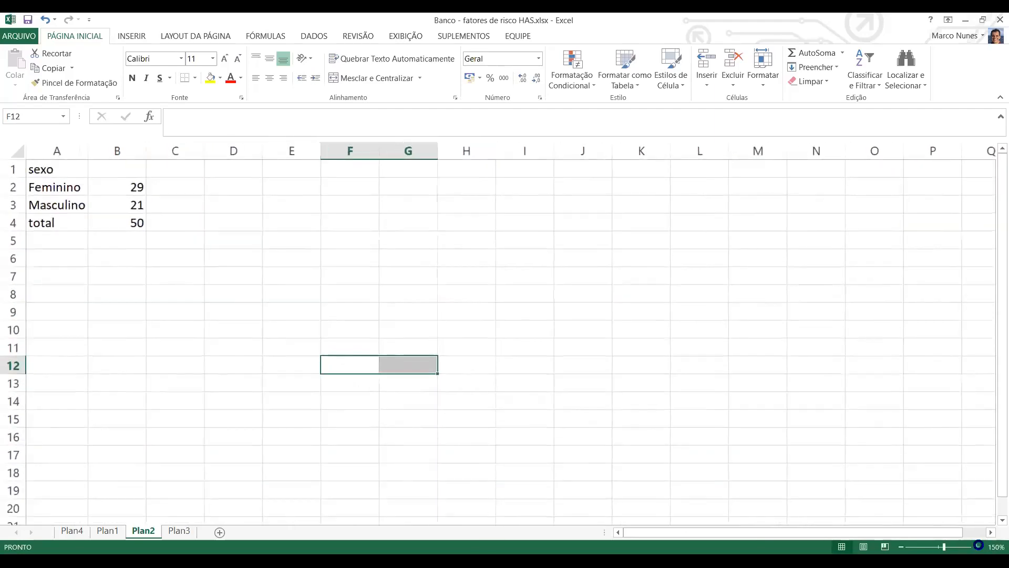
left_click(976, 547)
left_click(976, 548)
left_click(976, 547)
left_click(566, 304)
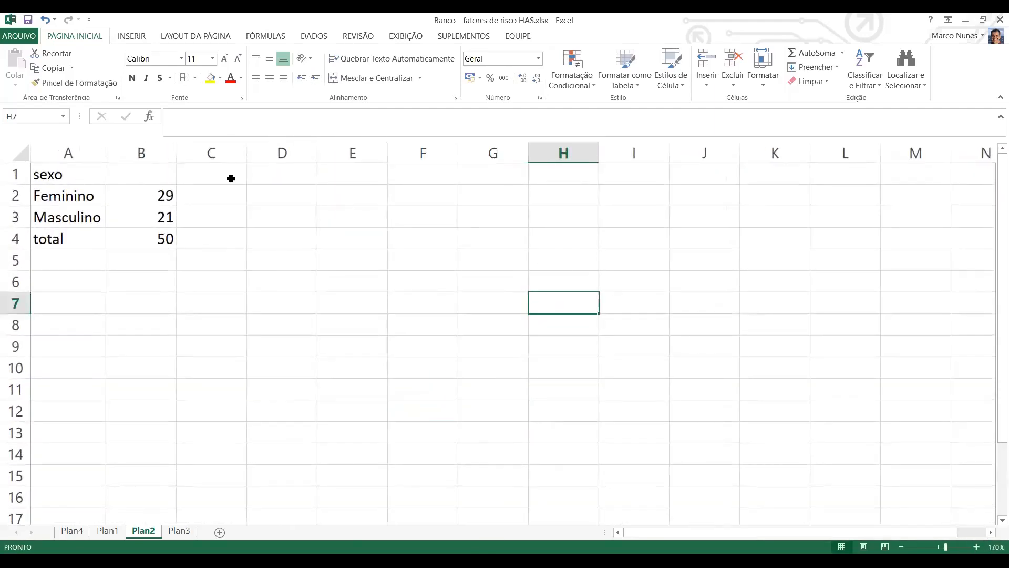
left_click(139, 174)
type("f abs")
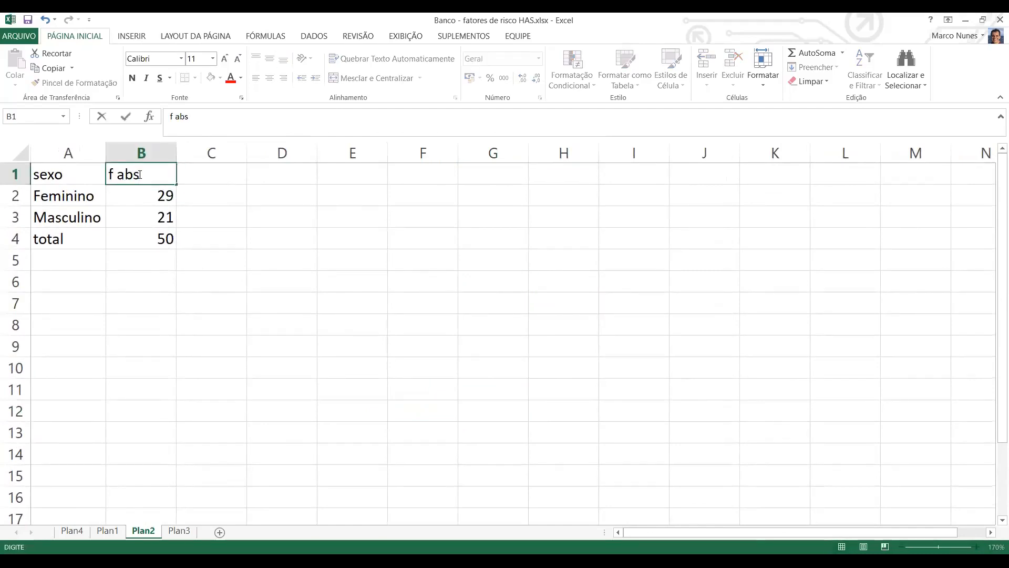
key("Tab")
type("f")
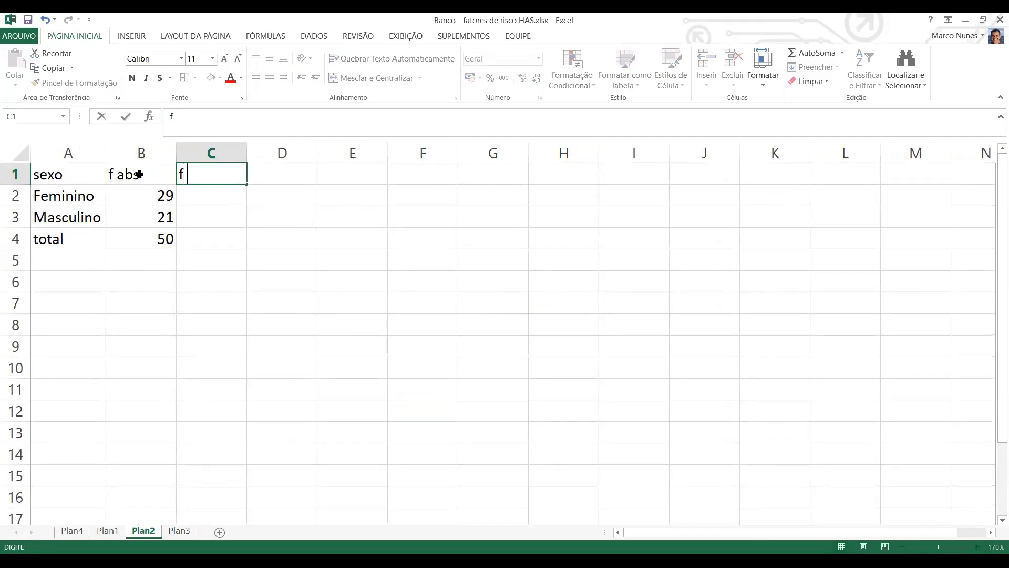
type(" rel")
Calculate the relative frequency of Feminino in C2 with the formula =B2/B4.
left_click(201, 198)
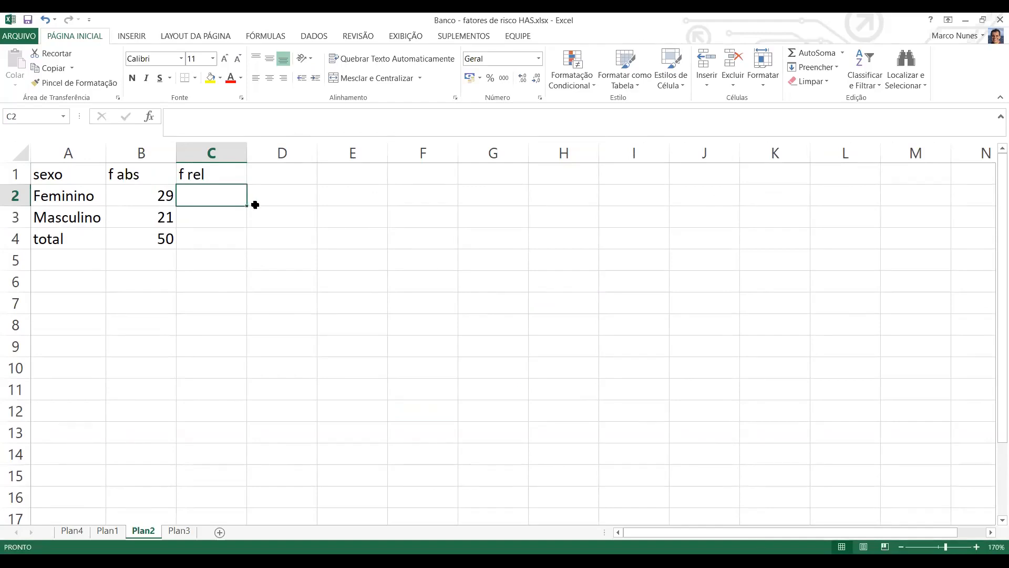
type("=")
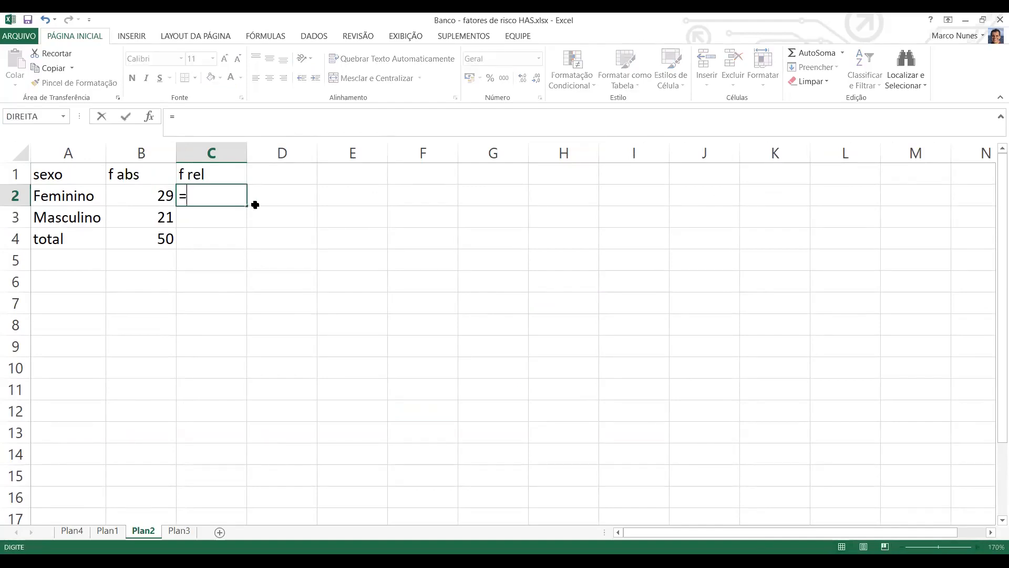
left_click(144, 196)
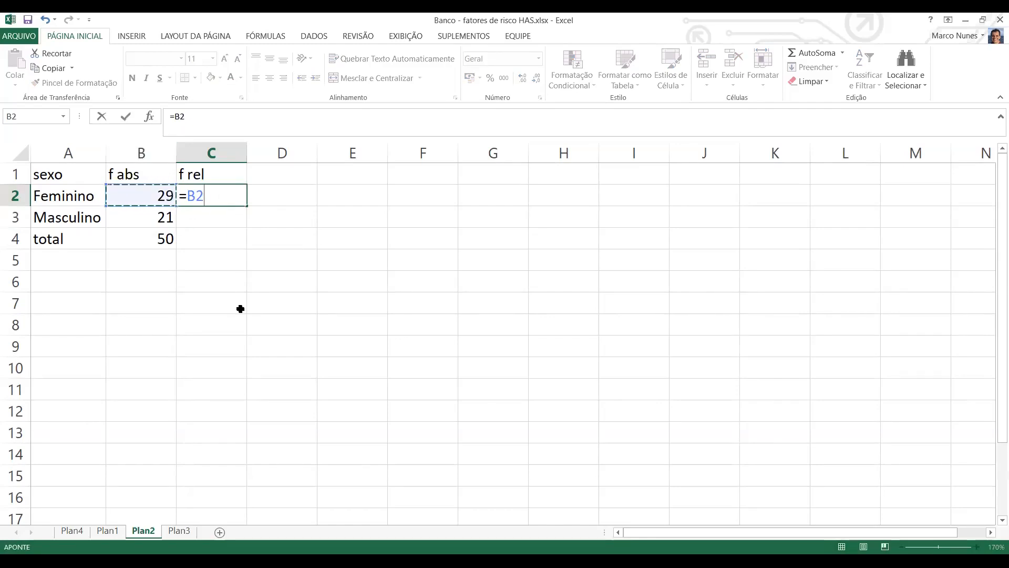
type("/")
left_click(154, 239)
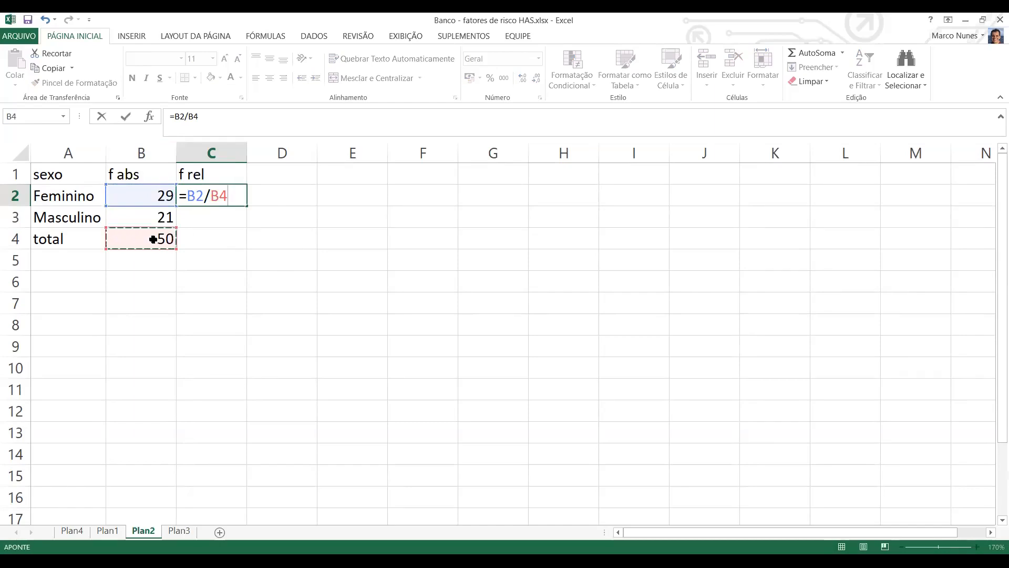
key("Return")
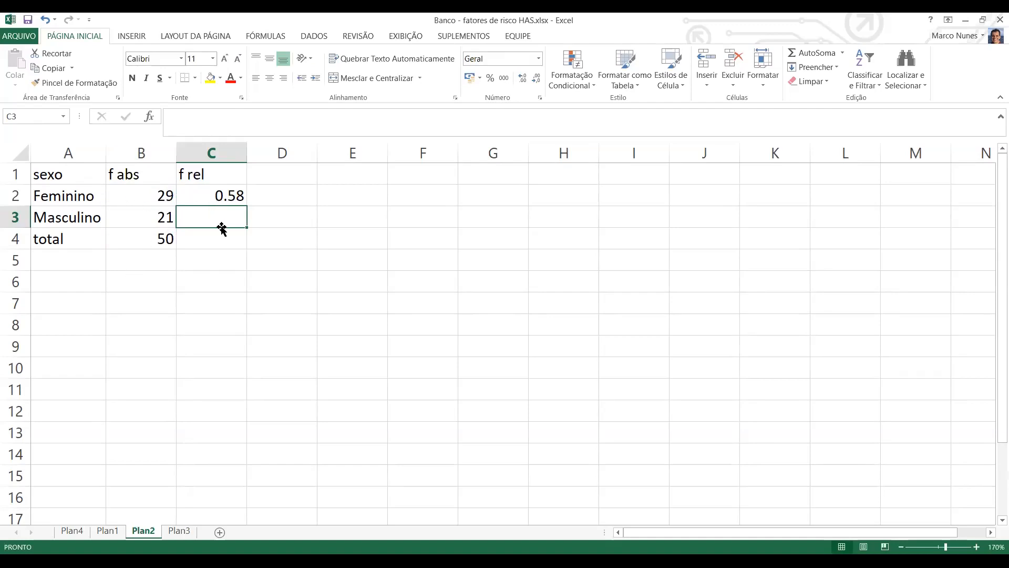
Calculate the relative frequency of Masculino in C3 with the formula =B3/B4.
type("=")
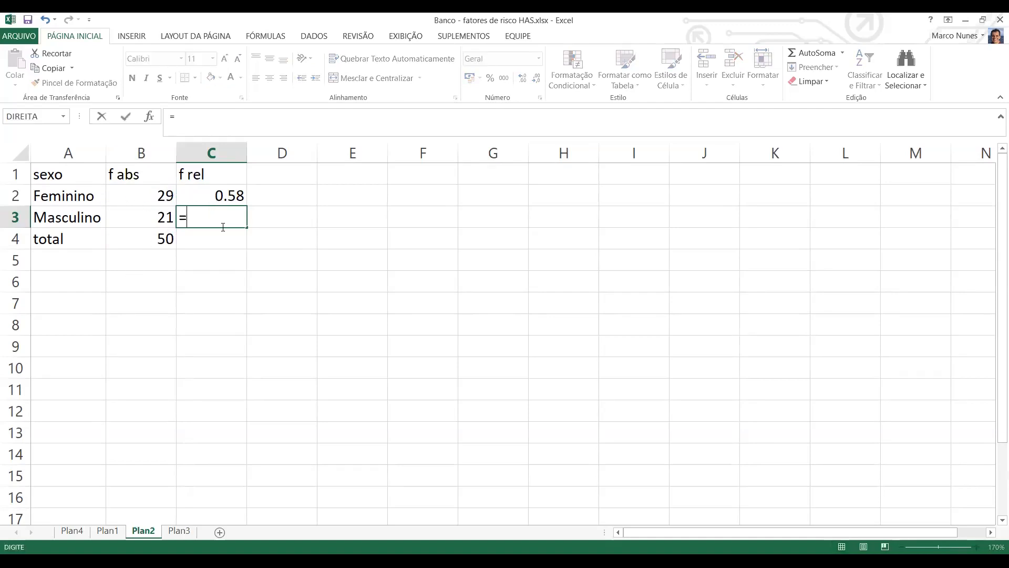
left_click(159, 217)
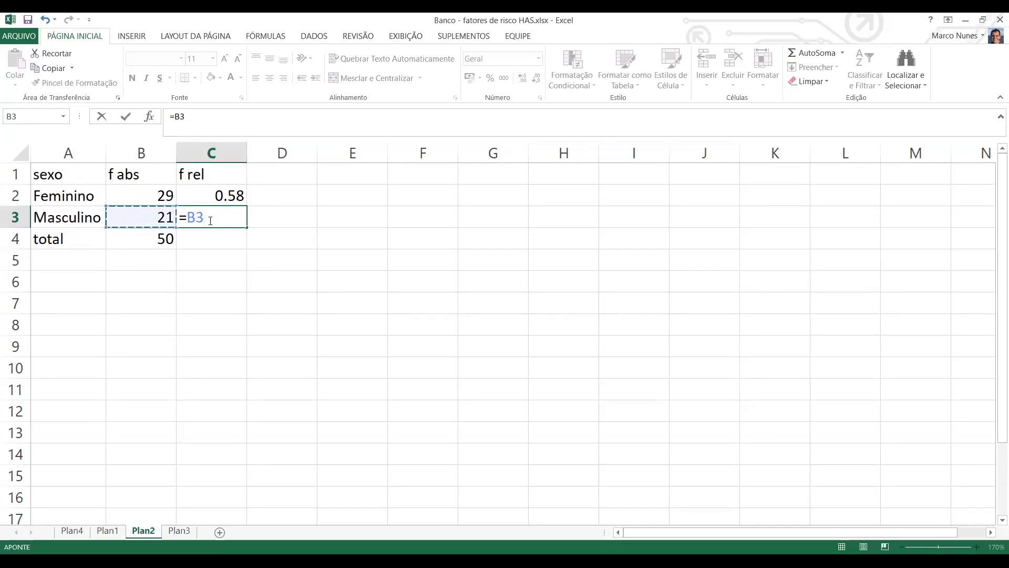
type("/")
left_click(133, 243)
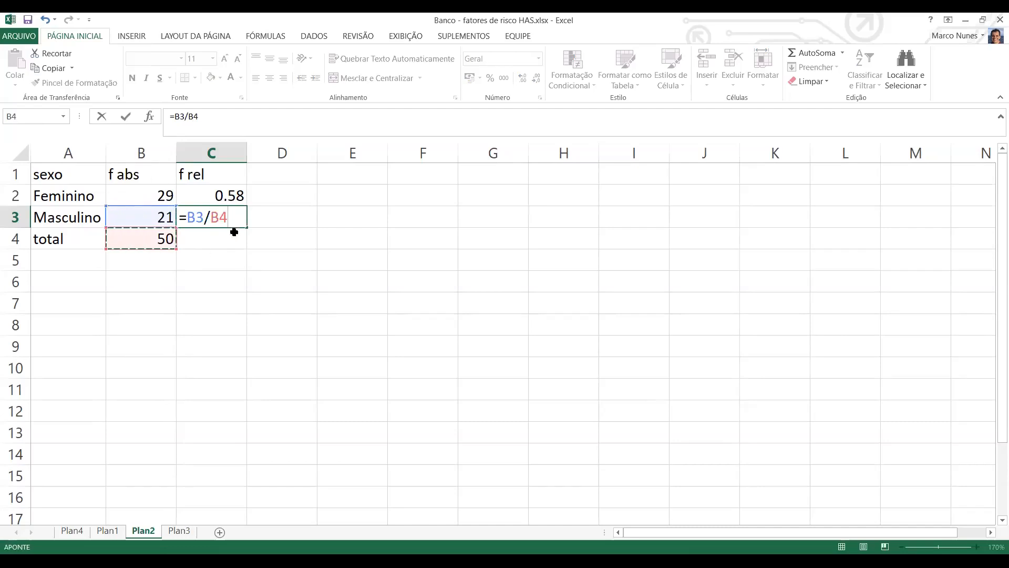
key("Return")
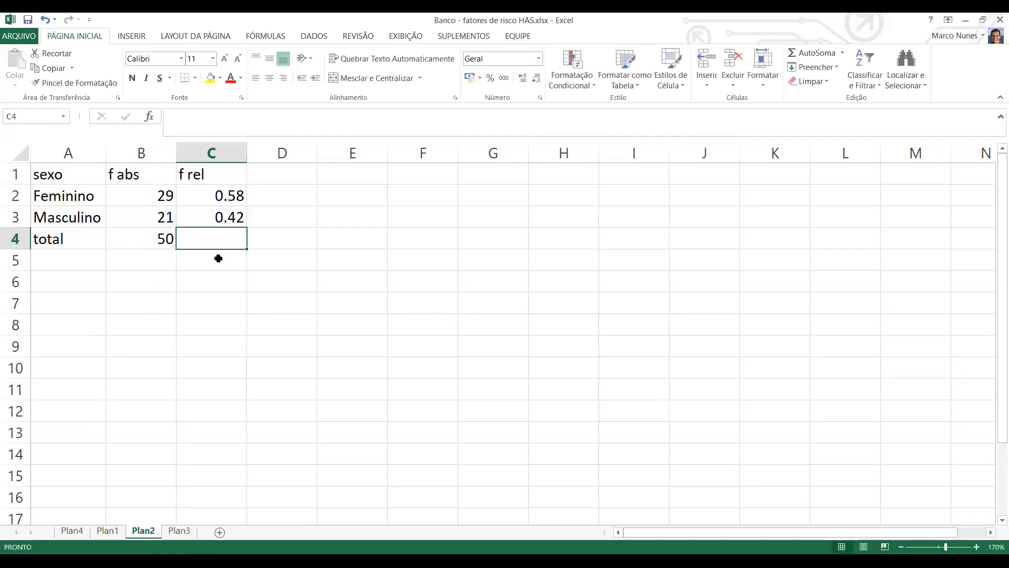
Format the relative frequencies in C2:C3 as percentages.
left_click_drag(225, 198, 225, 211)
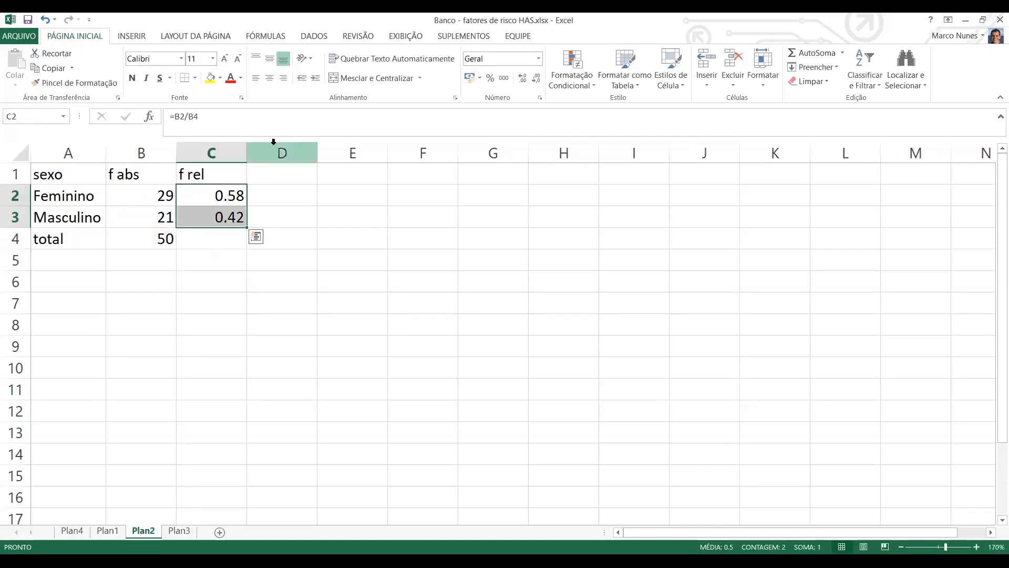
left_click(489, 79)
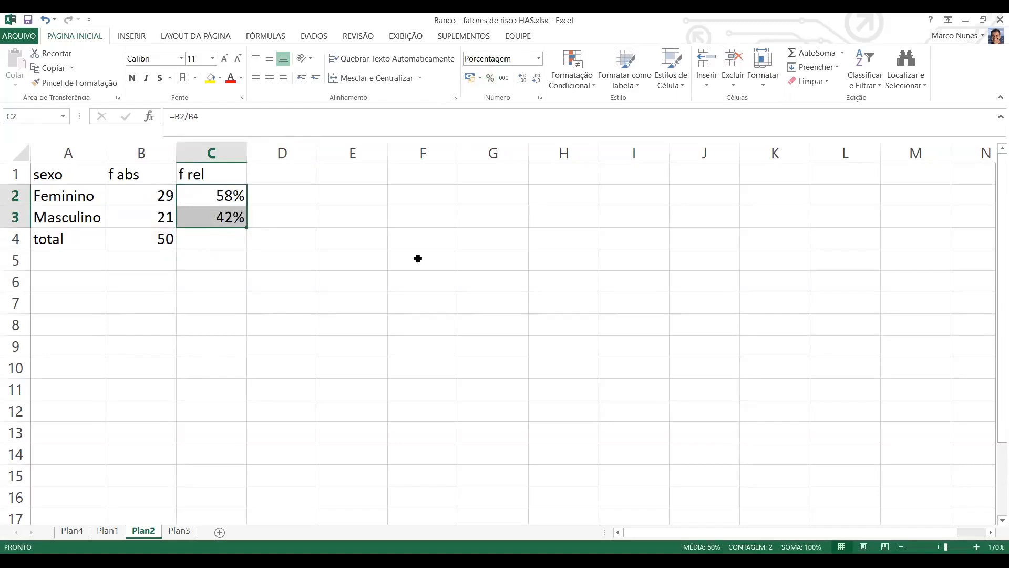
left_click(322, 286)
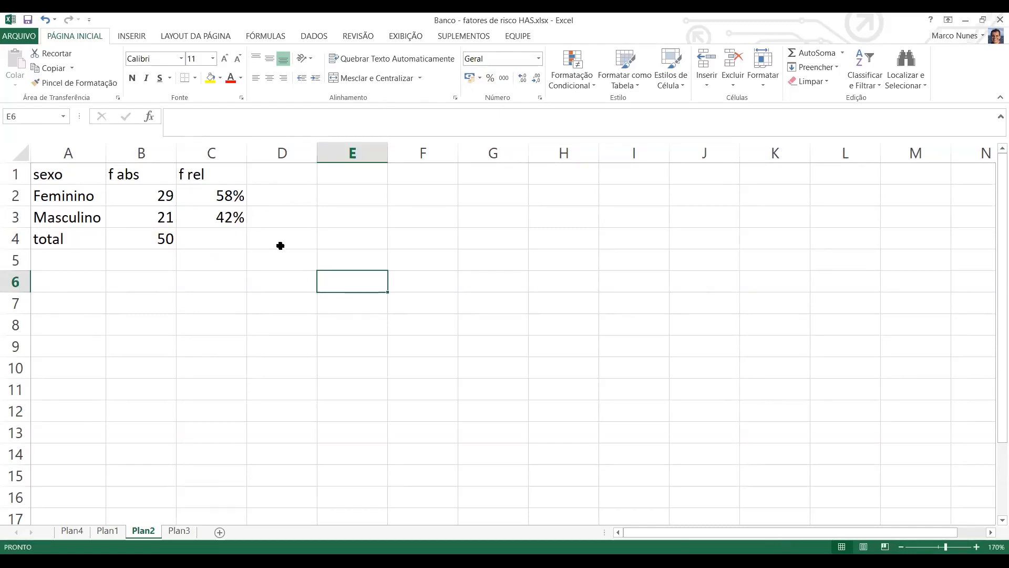
left_click(208, 191)
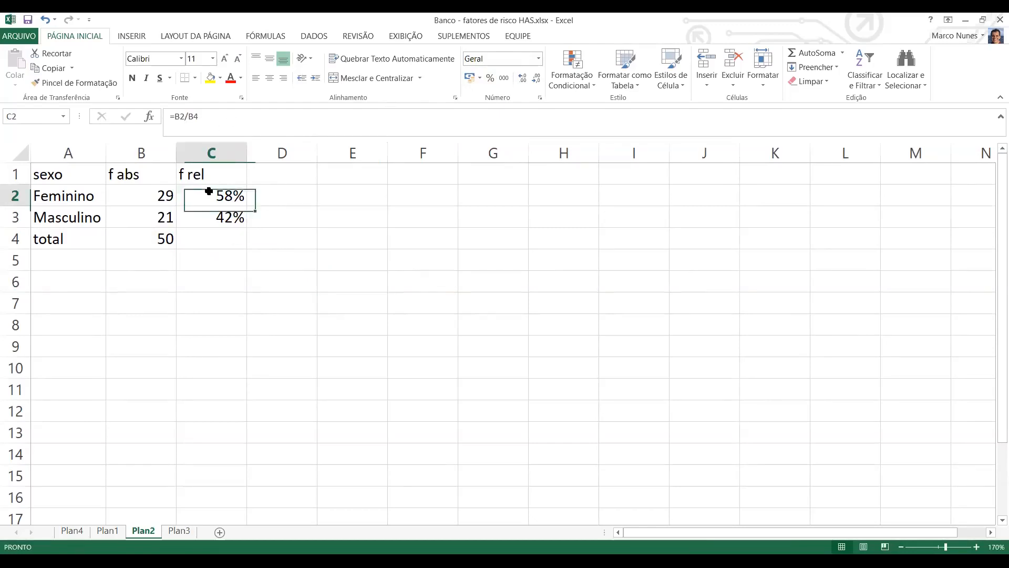
left_click_drag(208, 205, 196, 219)
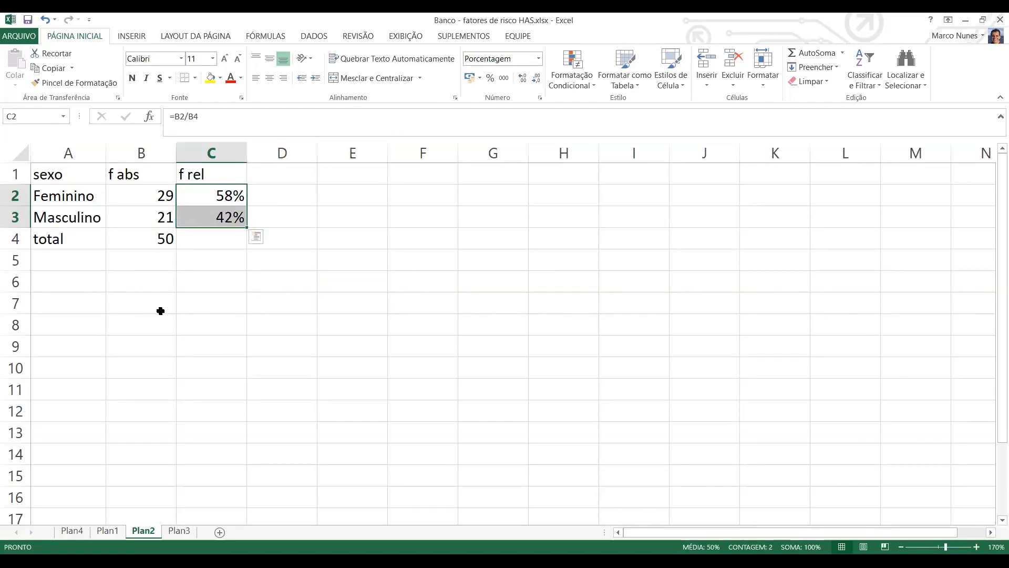
left_click(200, 286)
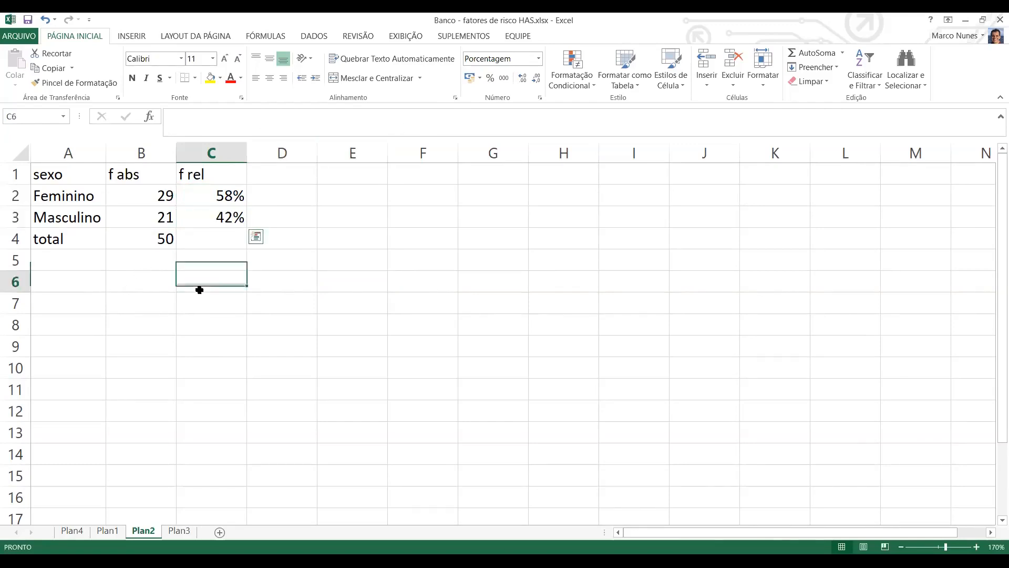
Insert a 2D pie chart using the labels in A2:A3 and the percentages in C2:C3.
left_click(78, 196)
left_click_drag(78, 196, 90, 213)
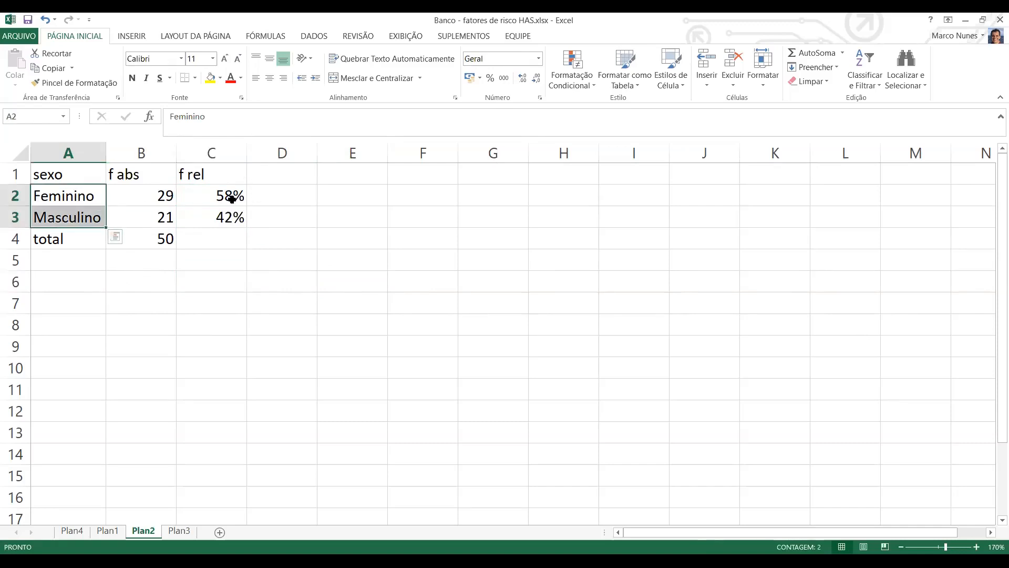
left_click_drag(227, 198, 230, 211, "ctrl")
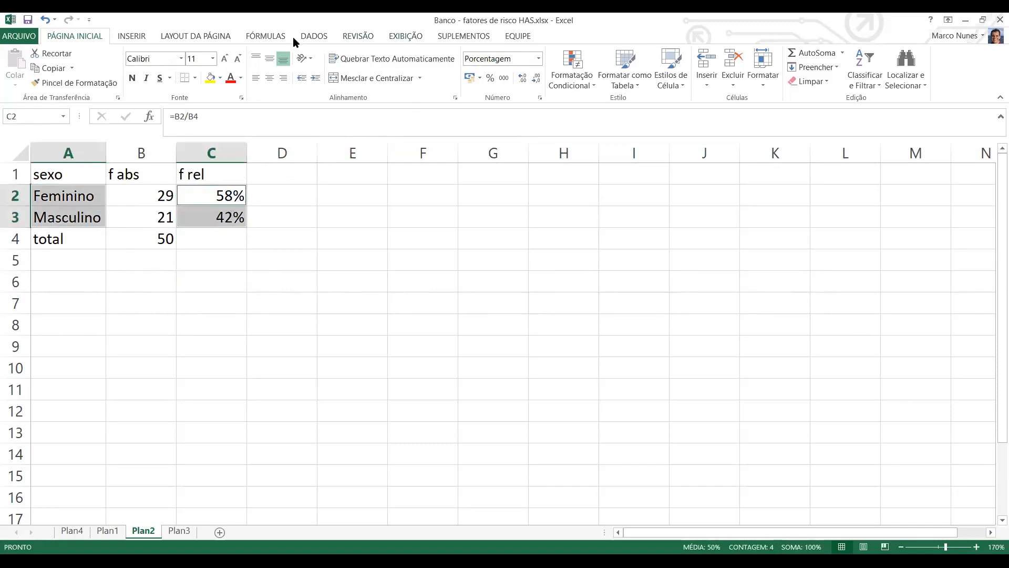
left_click(129, 37)
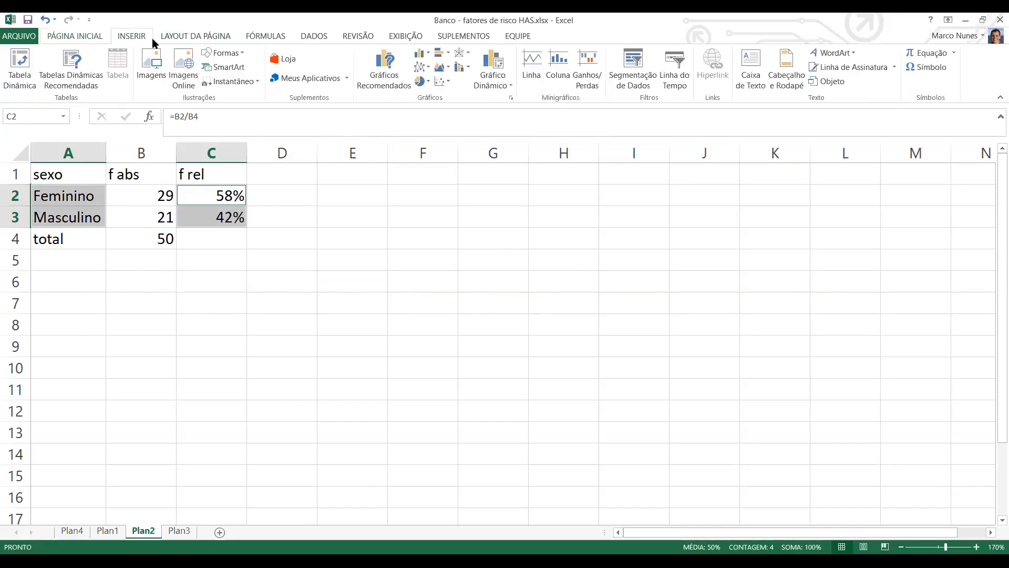
left_click(421, 82)
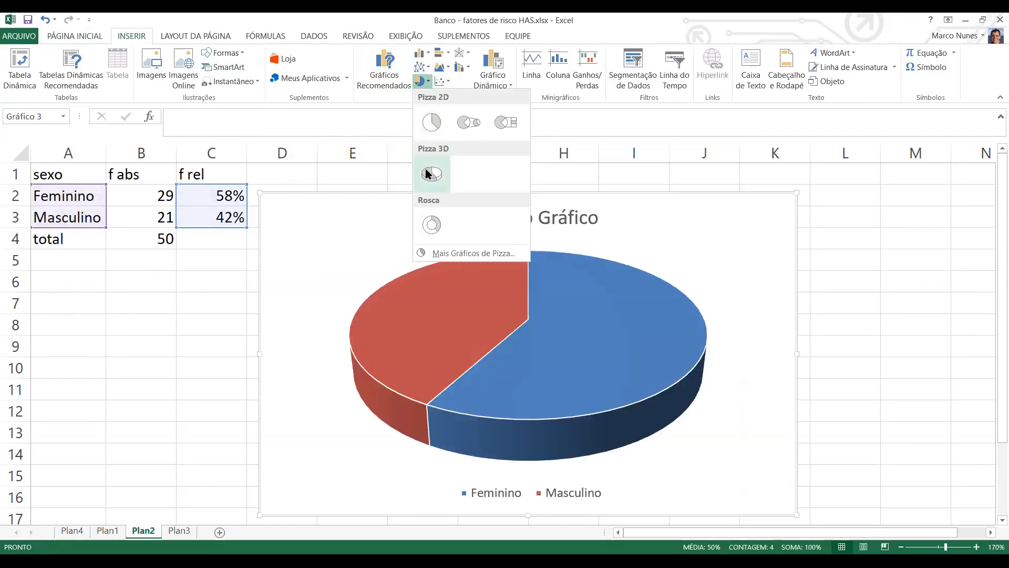
left_click(432, 122)
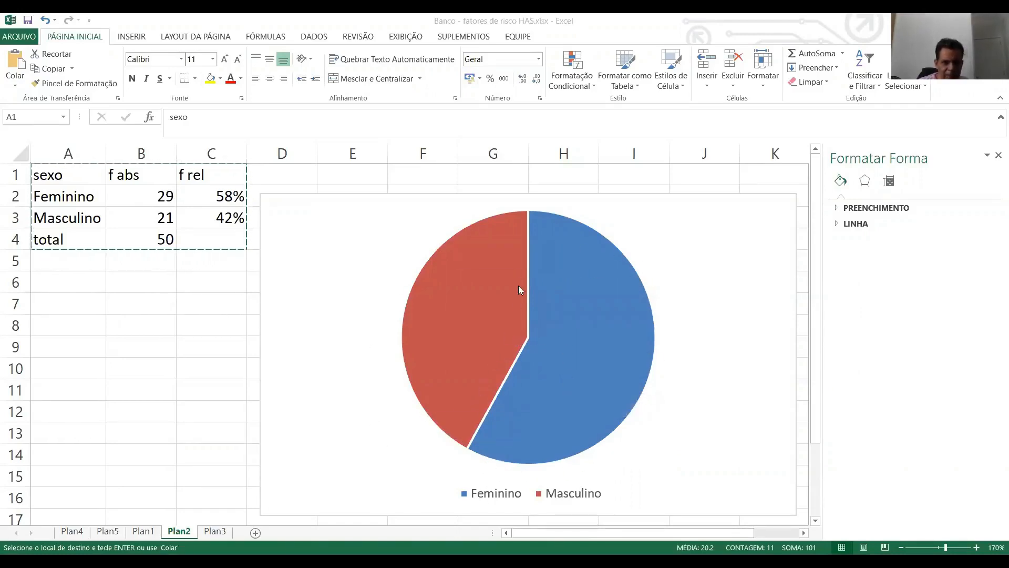
mouse_move(431, 316)
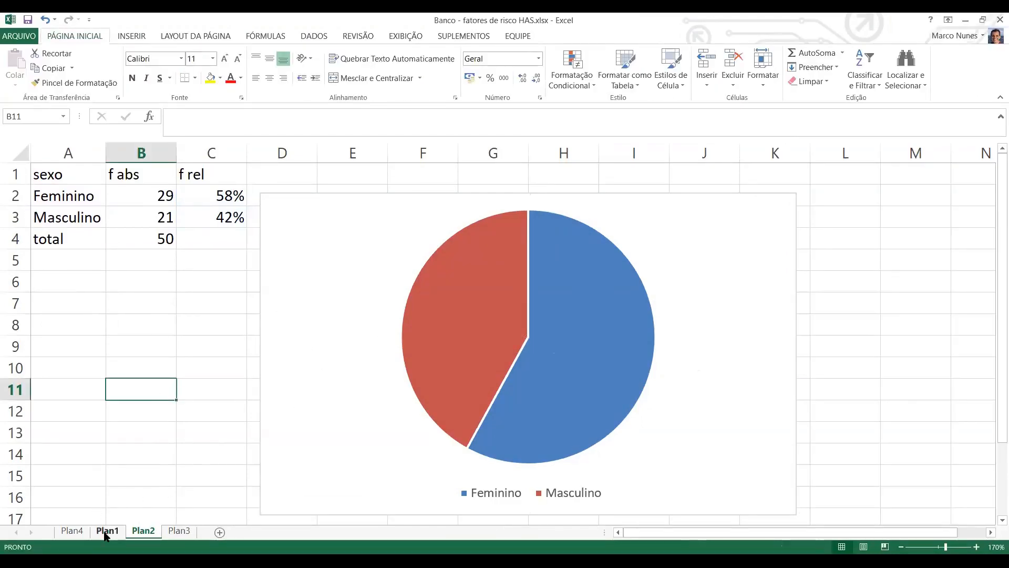
On the Plan1 sheet, enter the header "int cl" in cell K1.
left_click(107, 531)
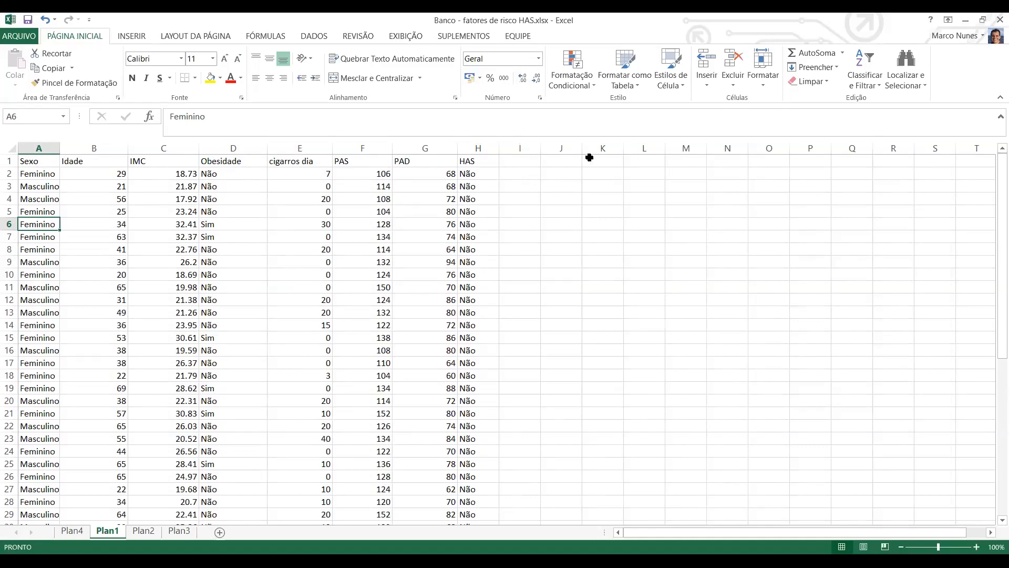
left_click(615, 163)
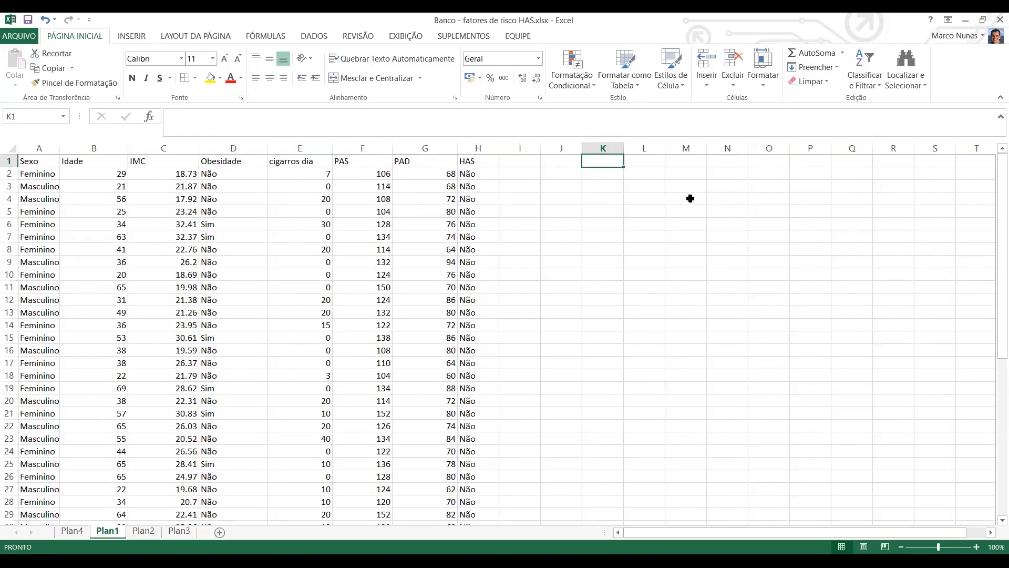
type("int cl")
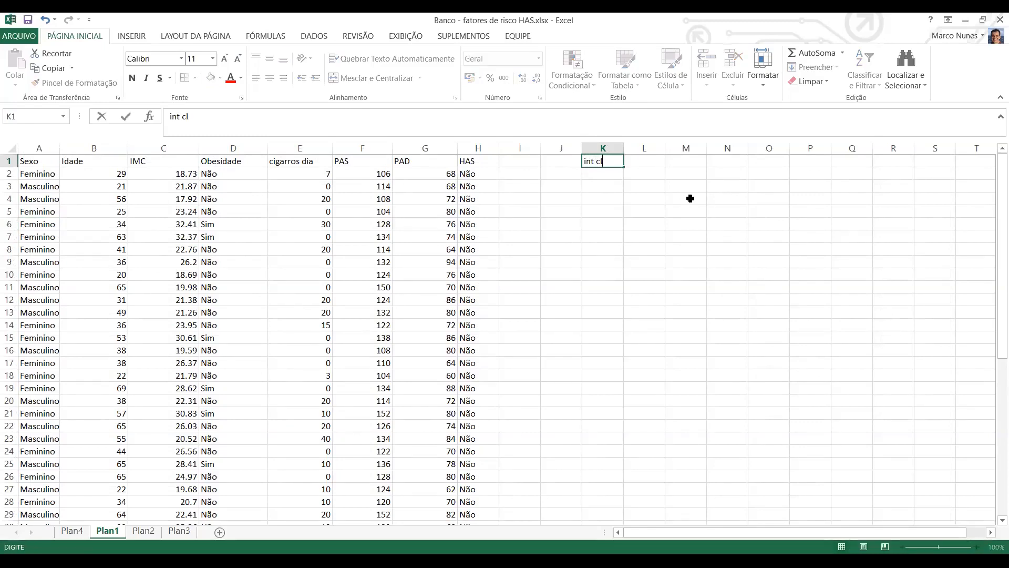
Enter the class limits 17, 20, 25, 30 and 35 in cells K2 to K6 under the int cl header.
left_click(607, 172)
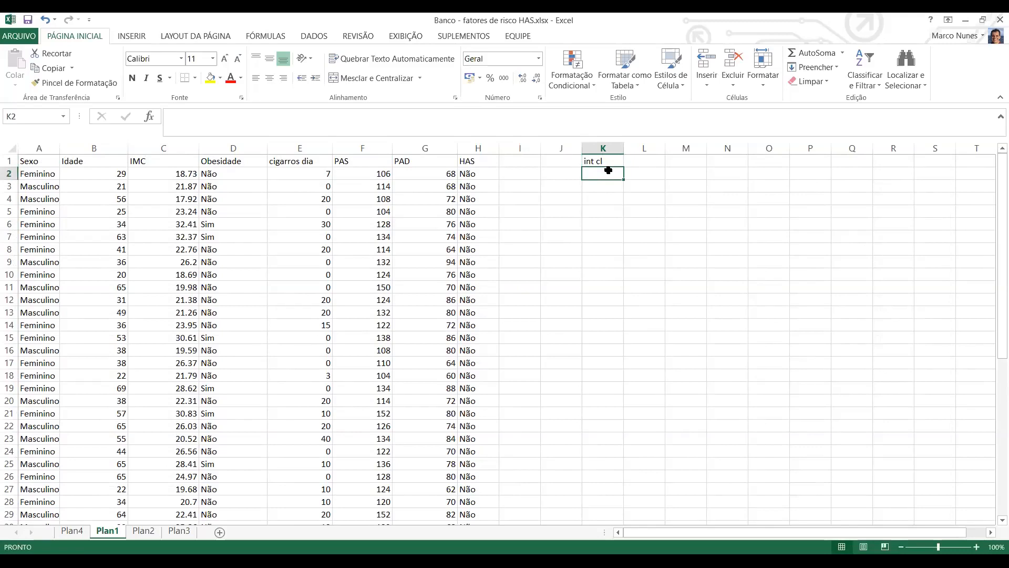
type("17")
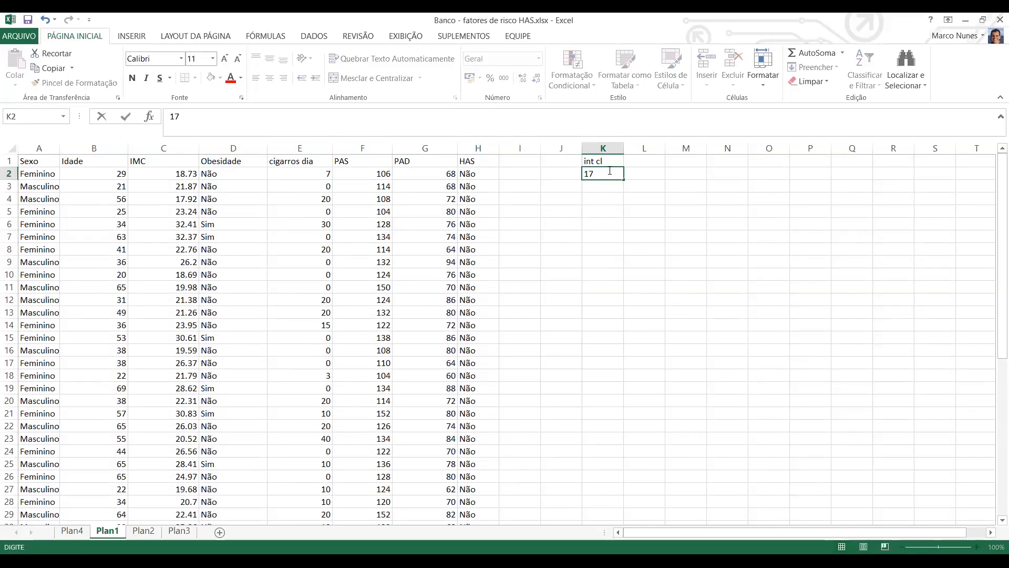
key("Return")
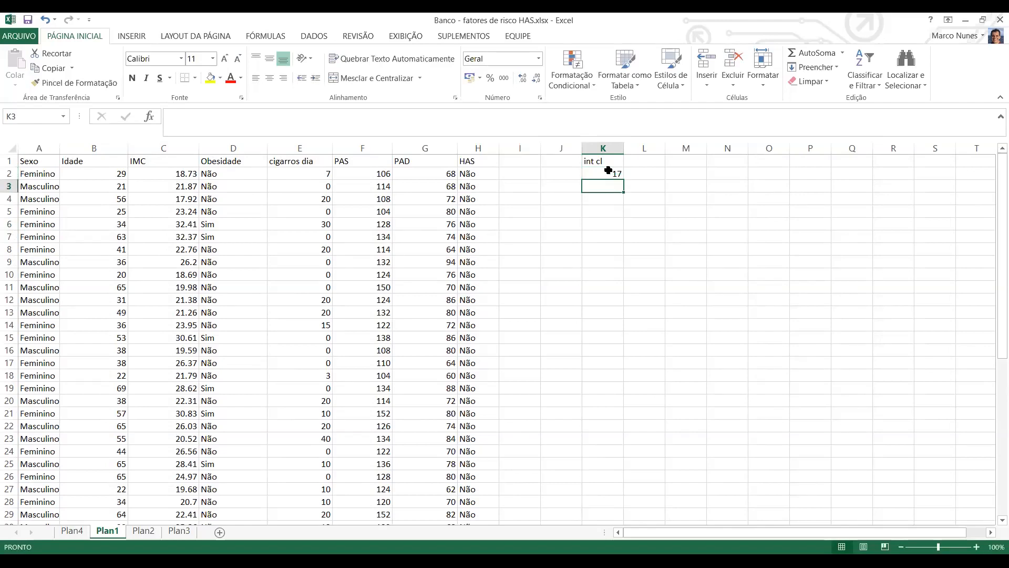
type("20")
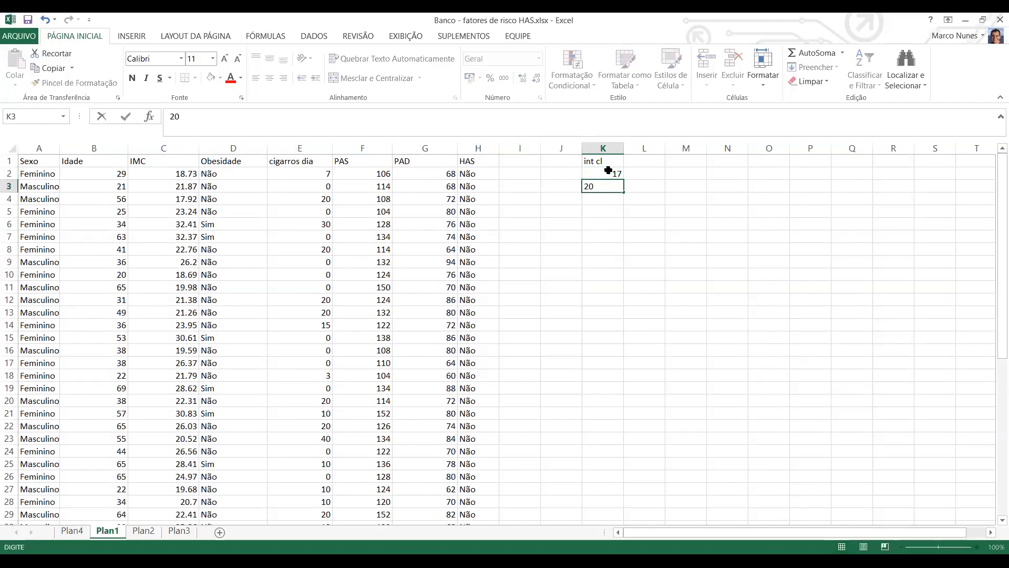
key("Return")
type("2")
key("Return")
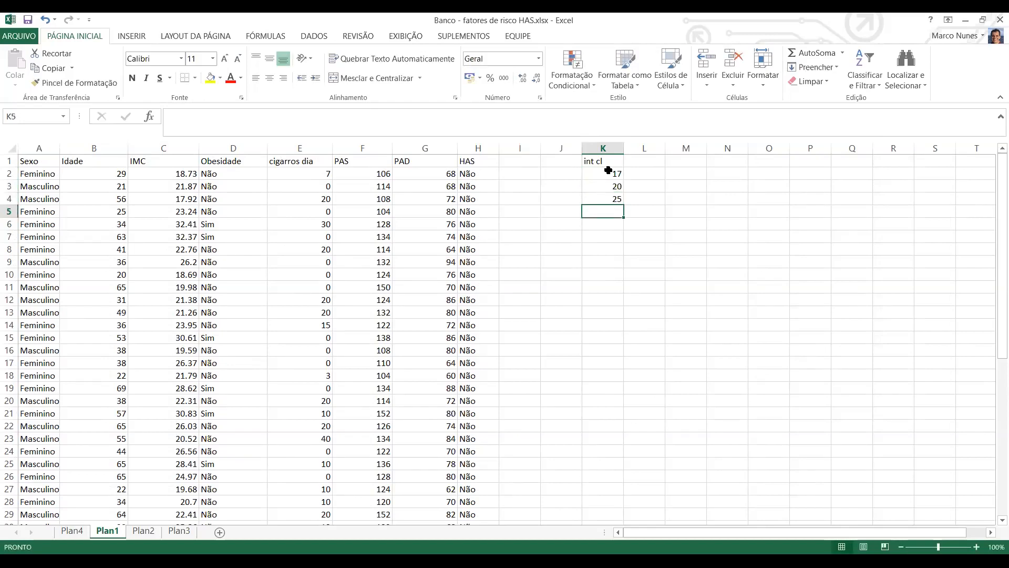
type("30")
key("Return")
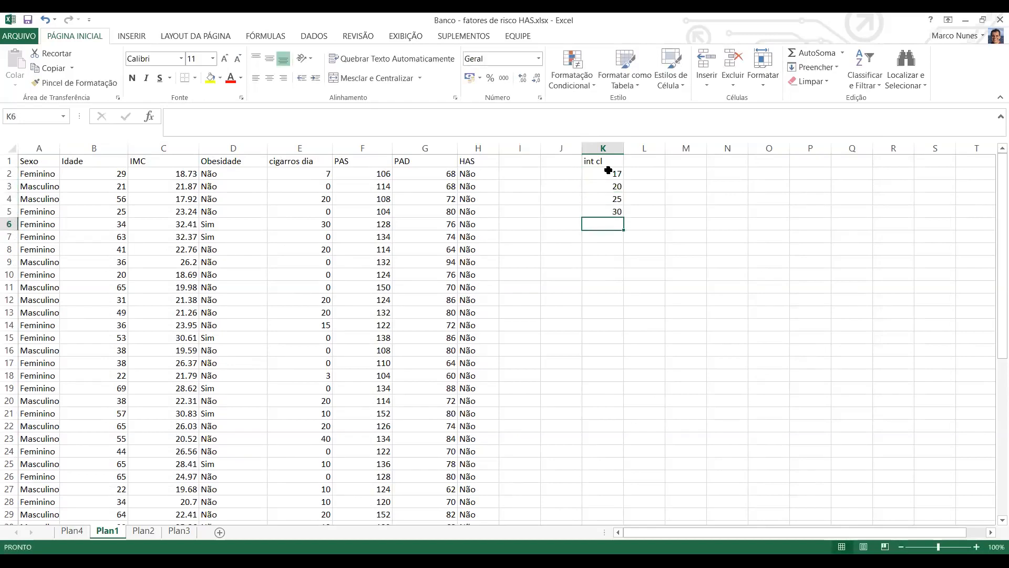
type("35")
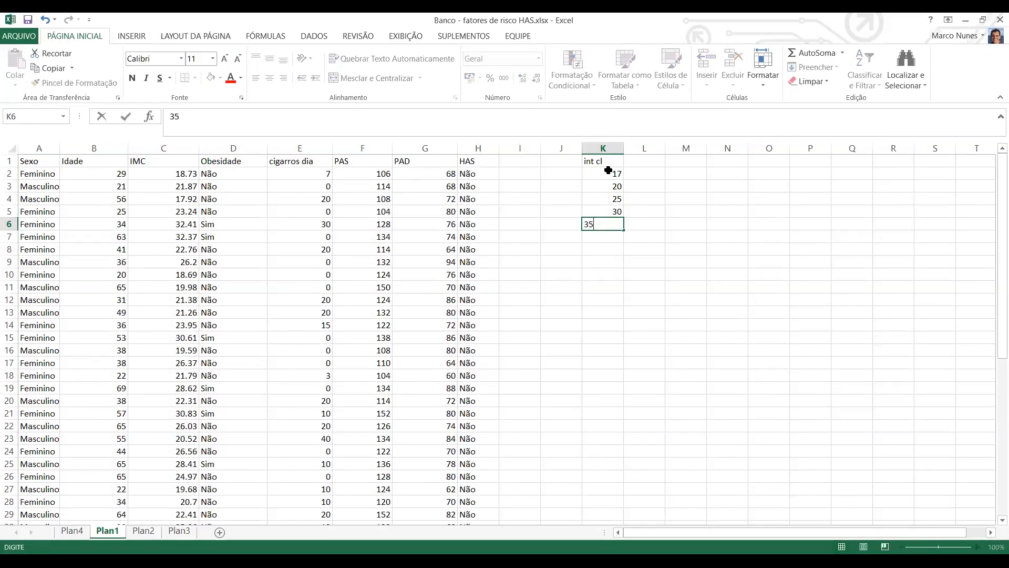
key("Return")
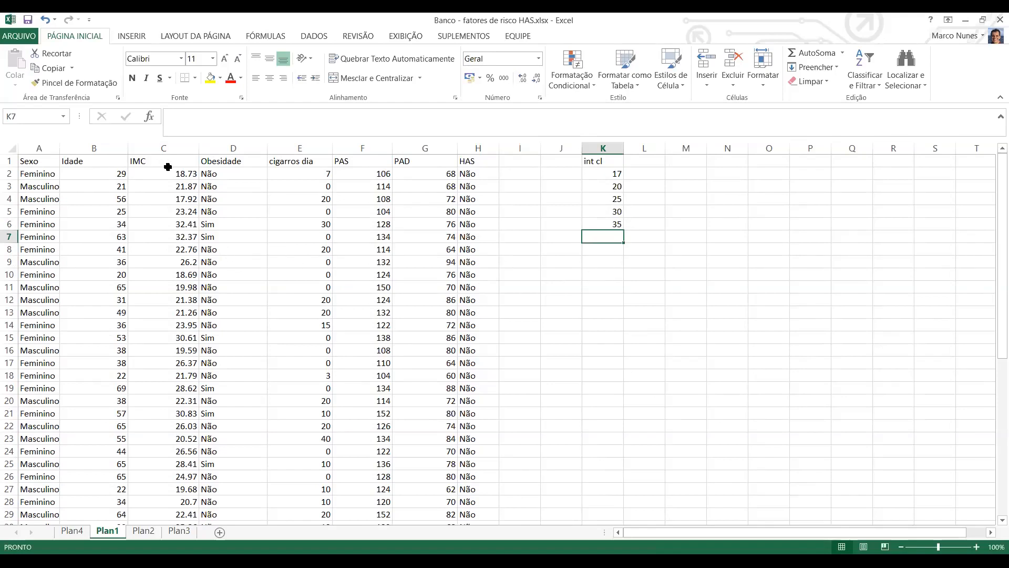
Start a Histogram data analysis and set its input range to the IMC column, C1:C51 including the header.
left_click(318, 37)
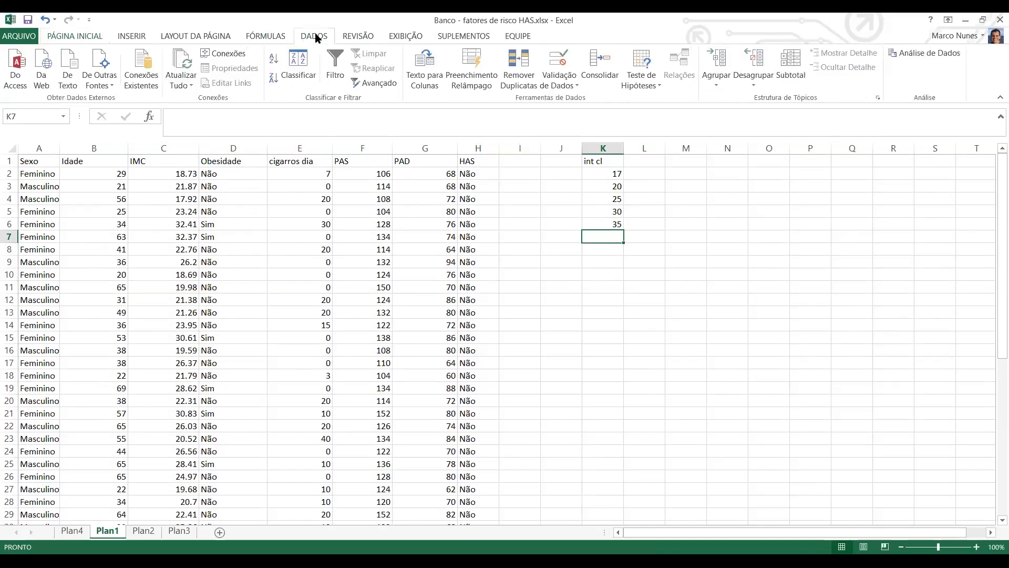
left_click(944, 55)
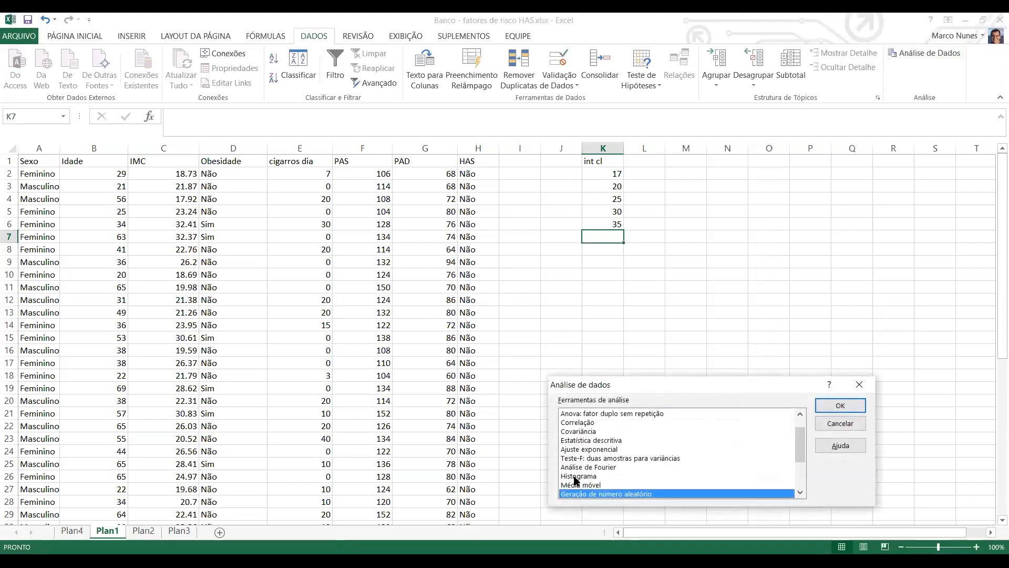
left_click(576, 476)
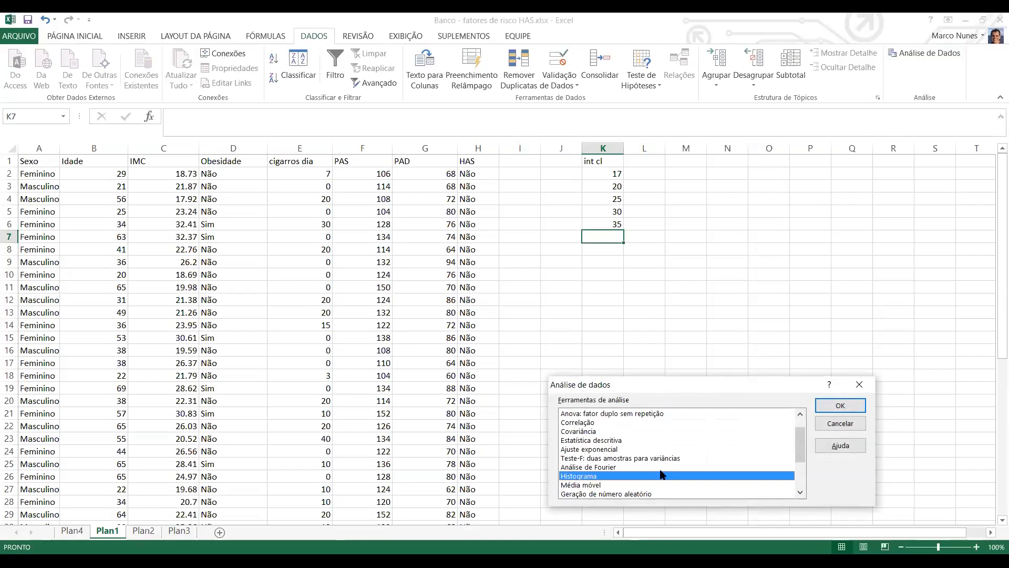
left_click(836, 408)
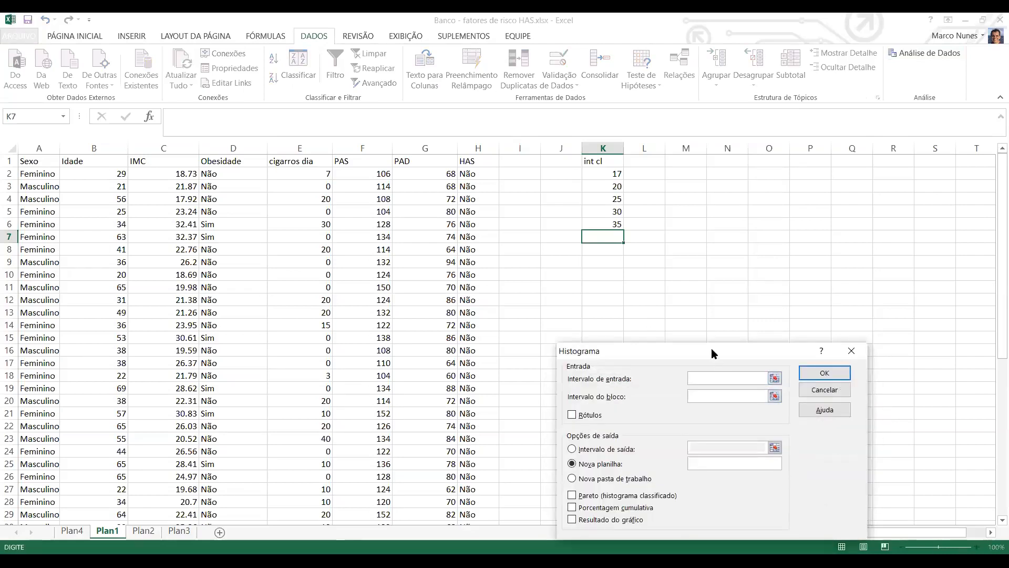
left_click_drag(711, 348, 806, 151)
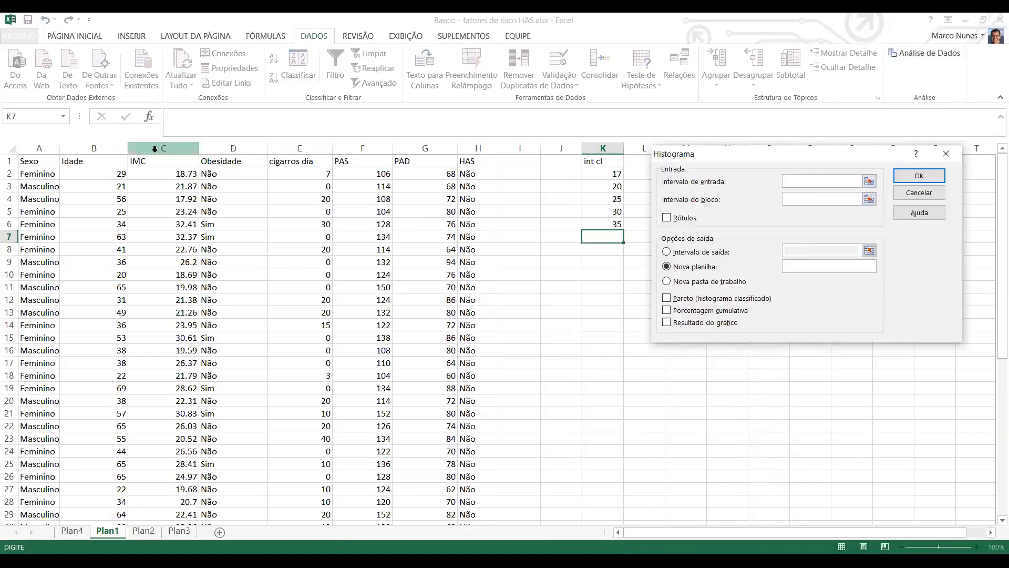
left_click(156, 161)
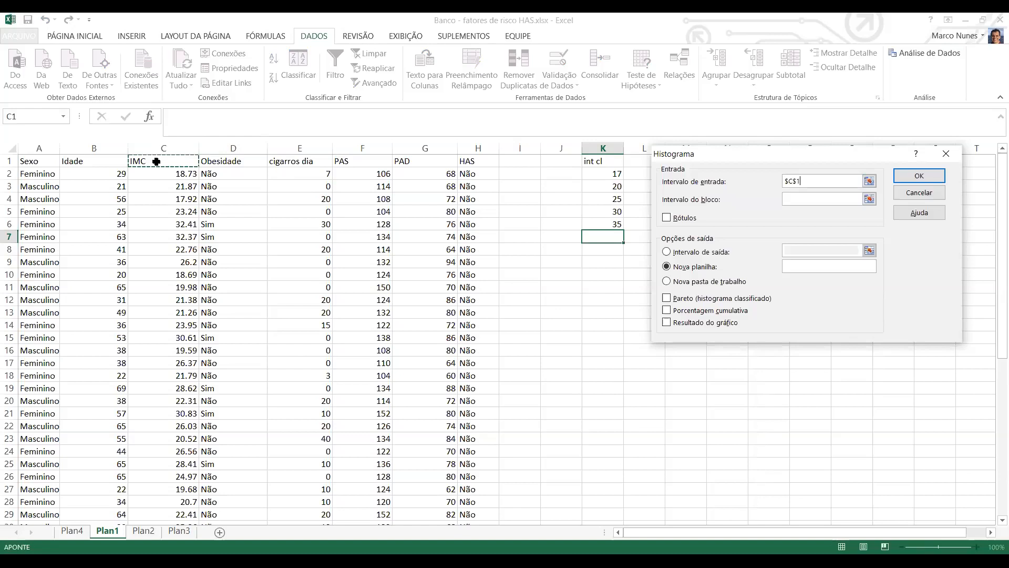
left_click_drag(156, 161, 135, 491)
scroll(526, 292, "up", 8)
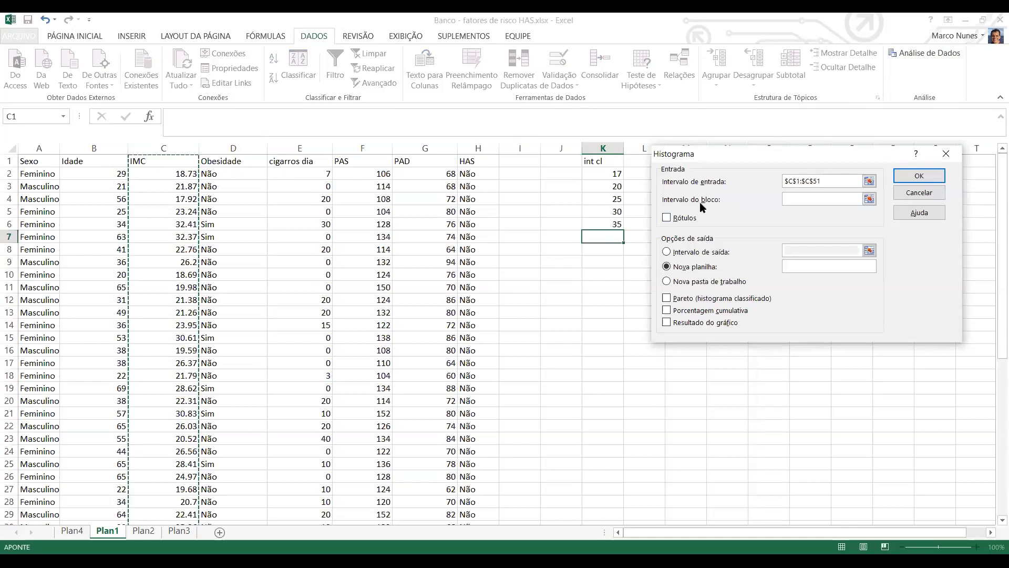
Set the histogram's bin range to K1:K6, enable labels, and generate the frequency table on a new sheet.
left_click(809, 199)
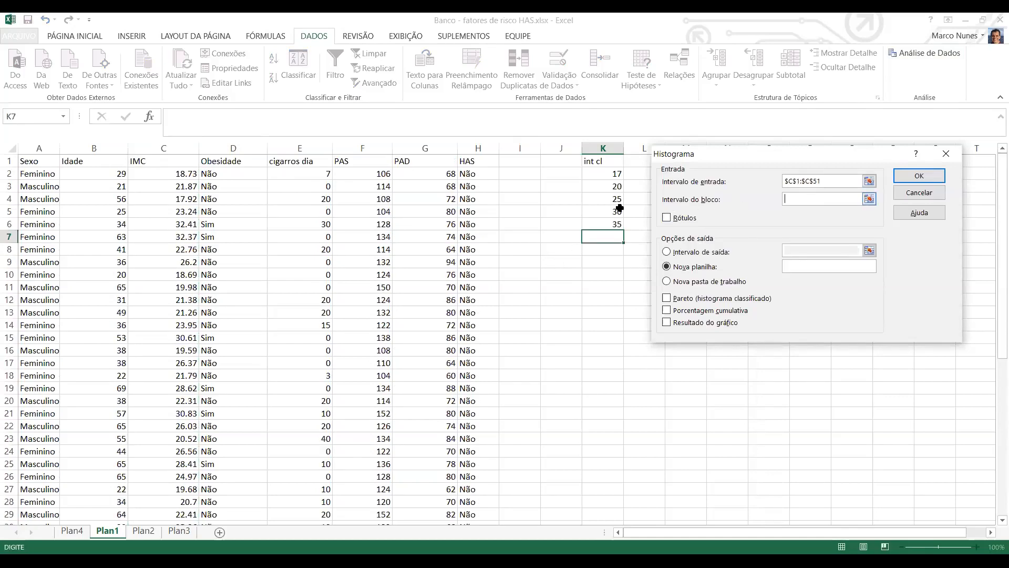
left_click(600, 162)
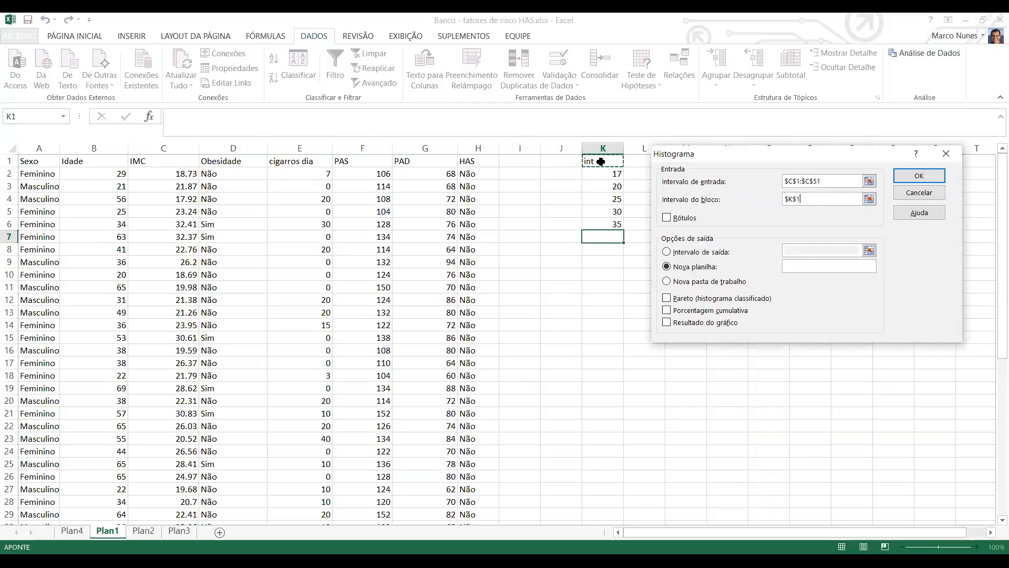
left_click_drag(600, 161, 609, 224)
left_click(667, 217)
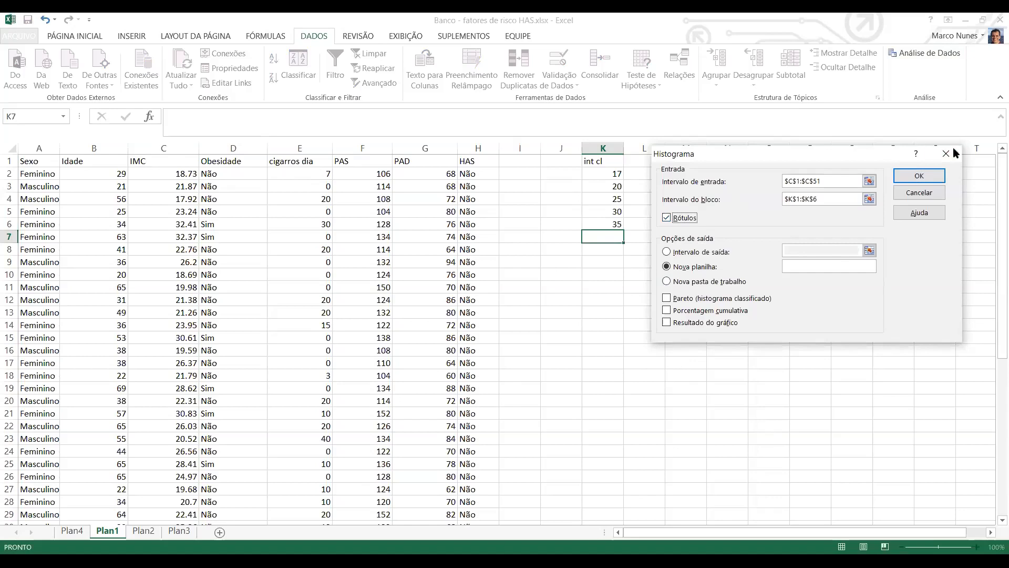
left_click(915, 179)
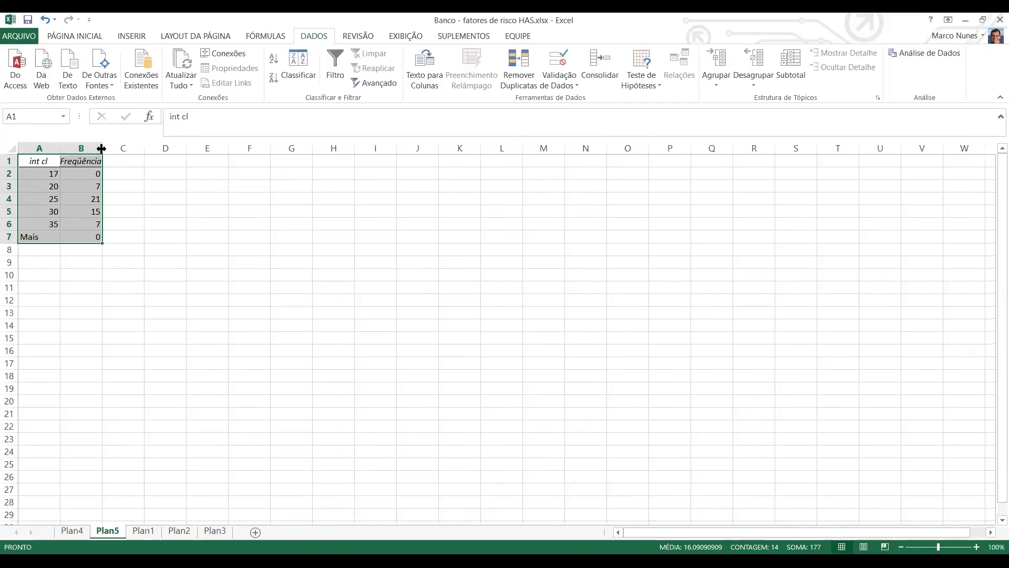
Auto-fit the widths of columns A and B of the new frequency table to their contents.
double_click(101, 149)
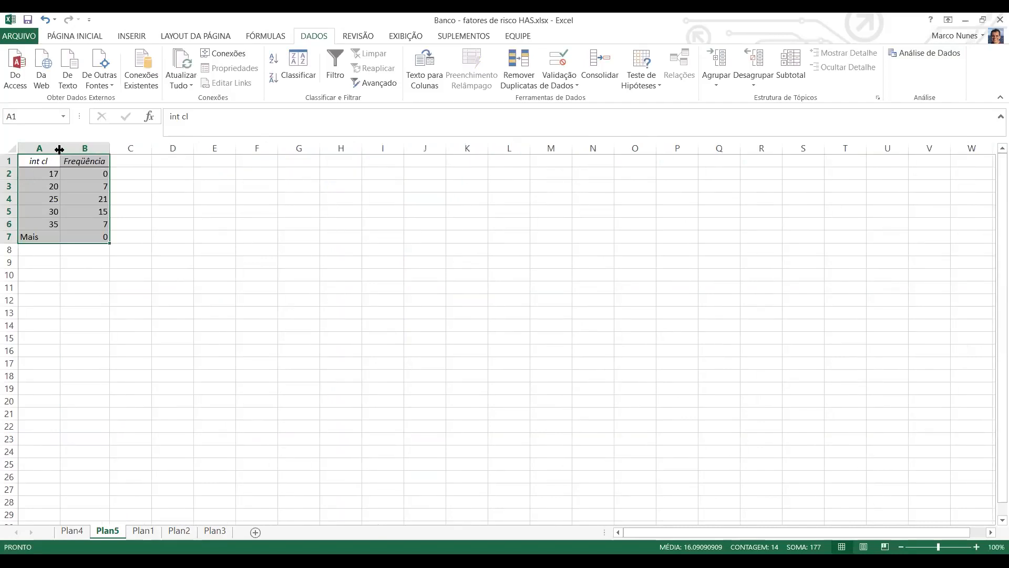
double_click(59, 149)
left_click(55, 210)
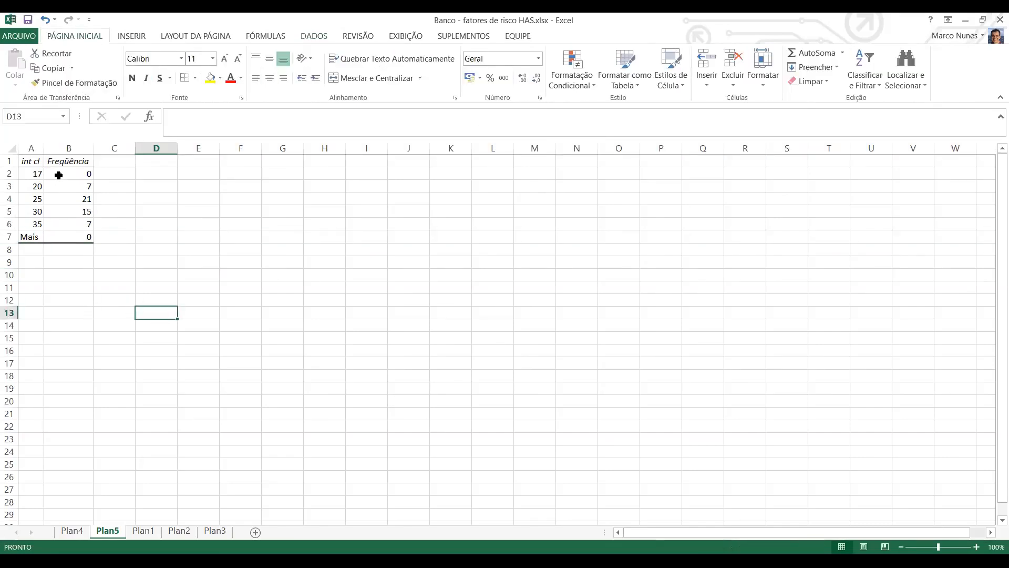
Insert a 2D clustered column chart from the frequency table in A1:B7 and delete its title.
left_click_drag(27, 159, 79, 242)
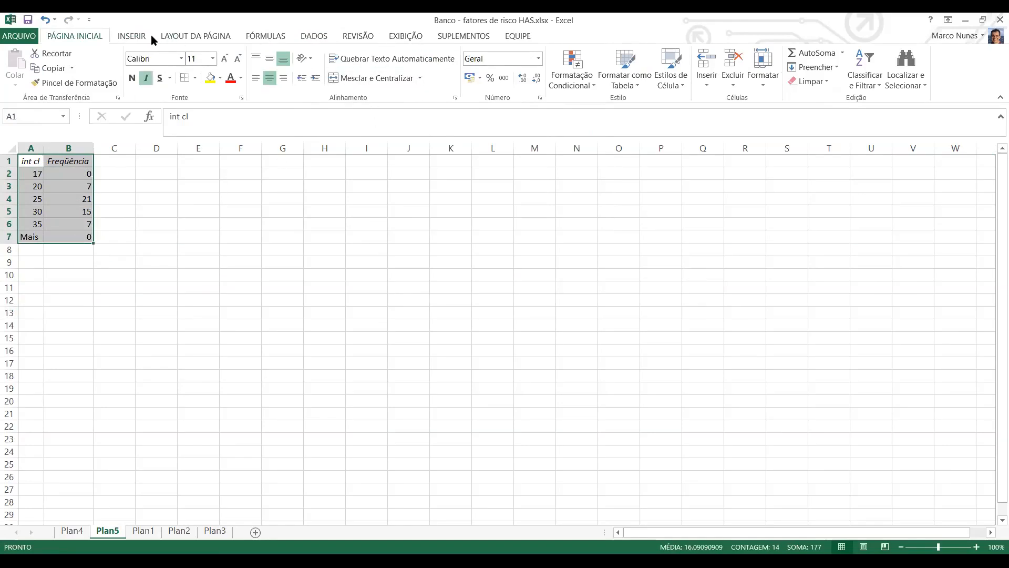
left_click(135, 37)
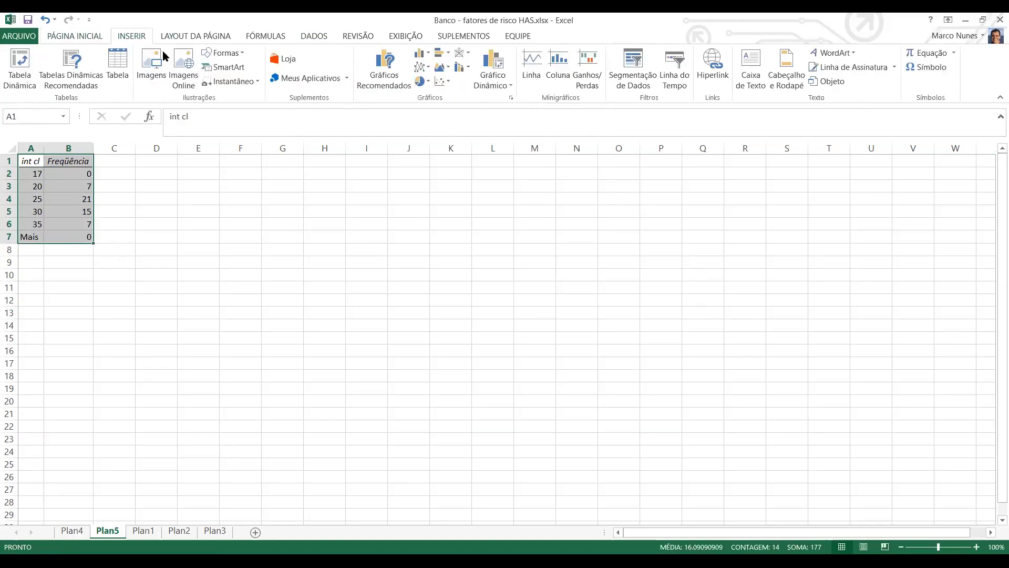
left_click(422, 53)
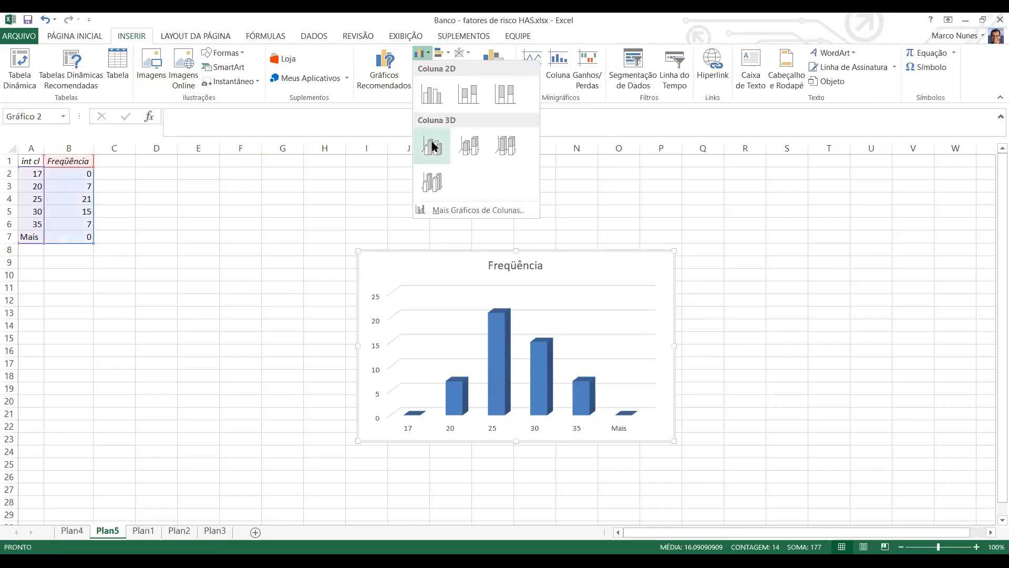
left_click(432, 94)
left_click(530, 266)
key("Delete")
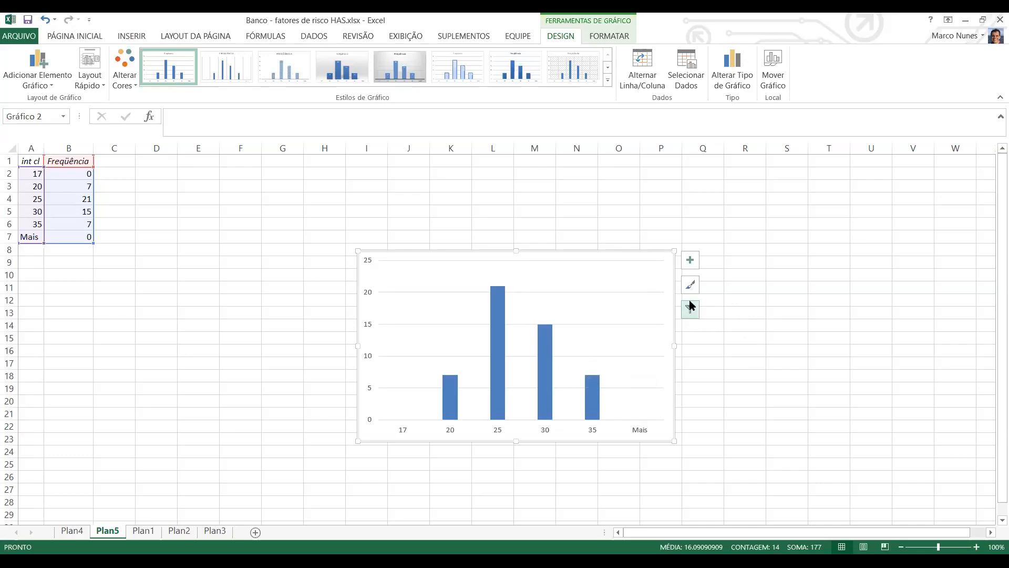
Set the gap width of the chart's Freqüência series to 0% so the columns touch like a histogram.
left_click(542, 359)
mouse_move(546, 368)
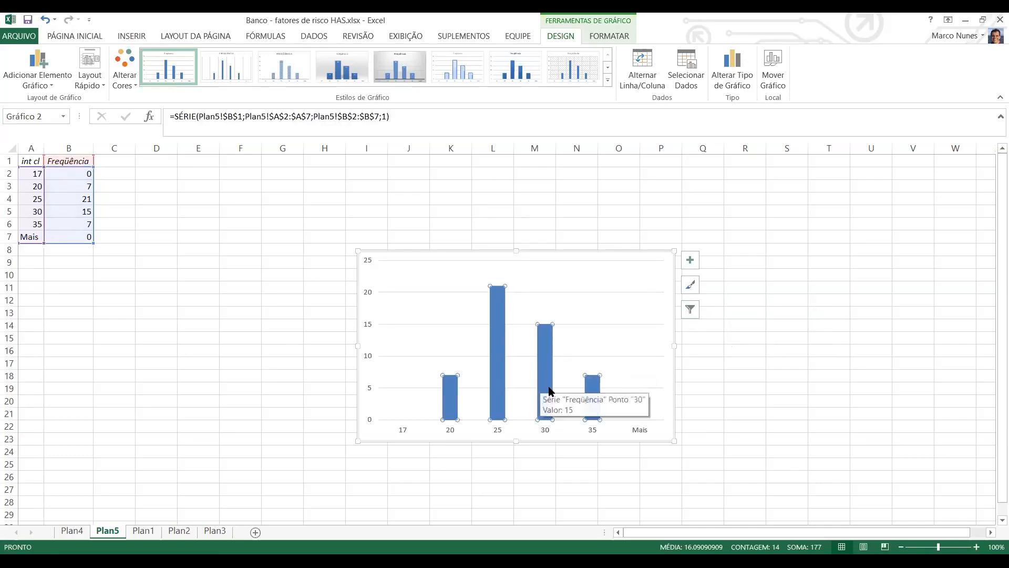
right_click(547, 349)
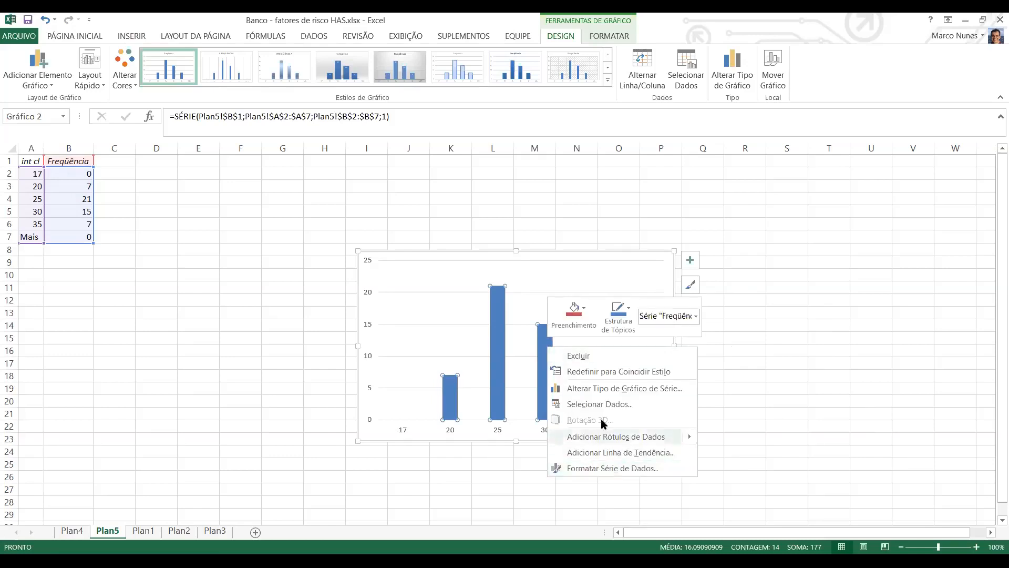
left_click(604, 469)
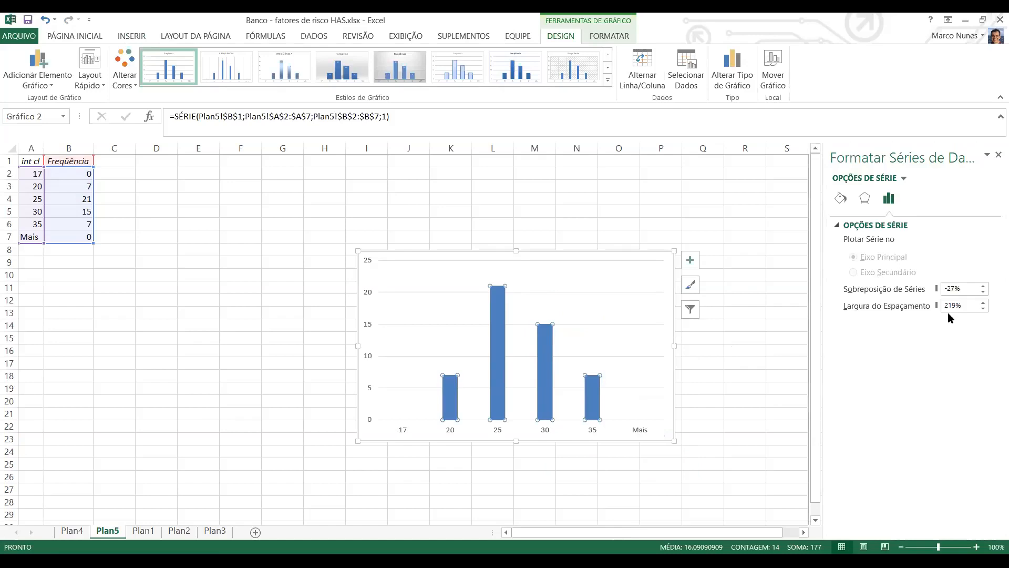
left_click_drag(956, 305, 932, 308)
type("0")
key("Return")
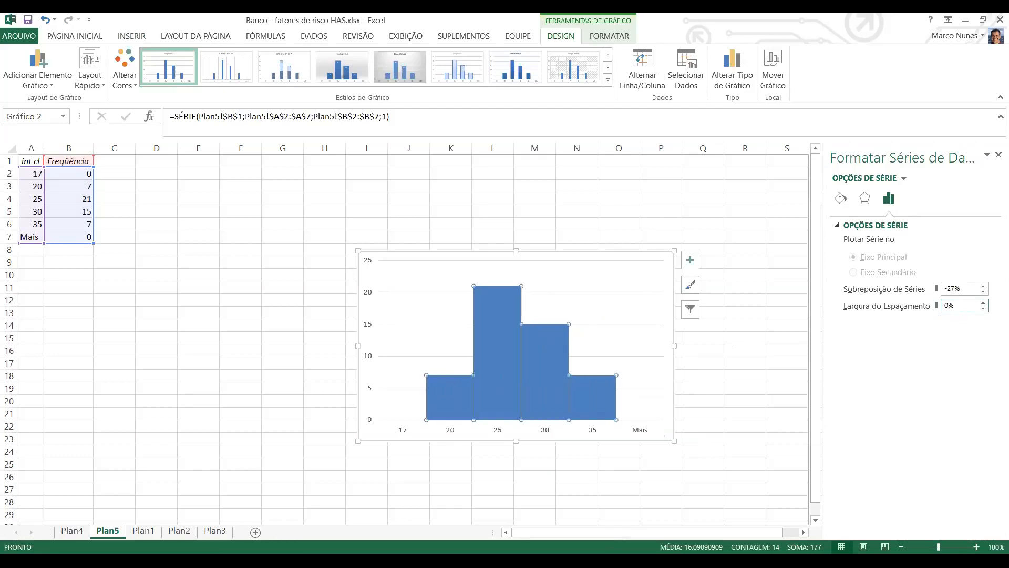
left_click(713, 429)
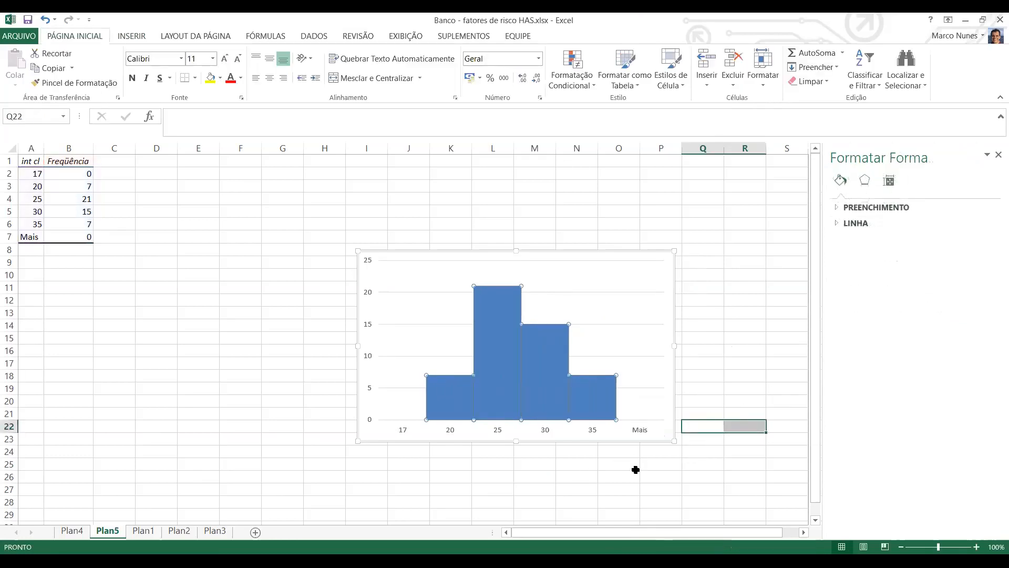